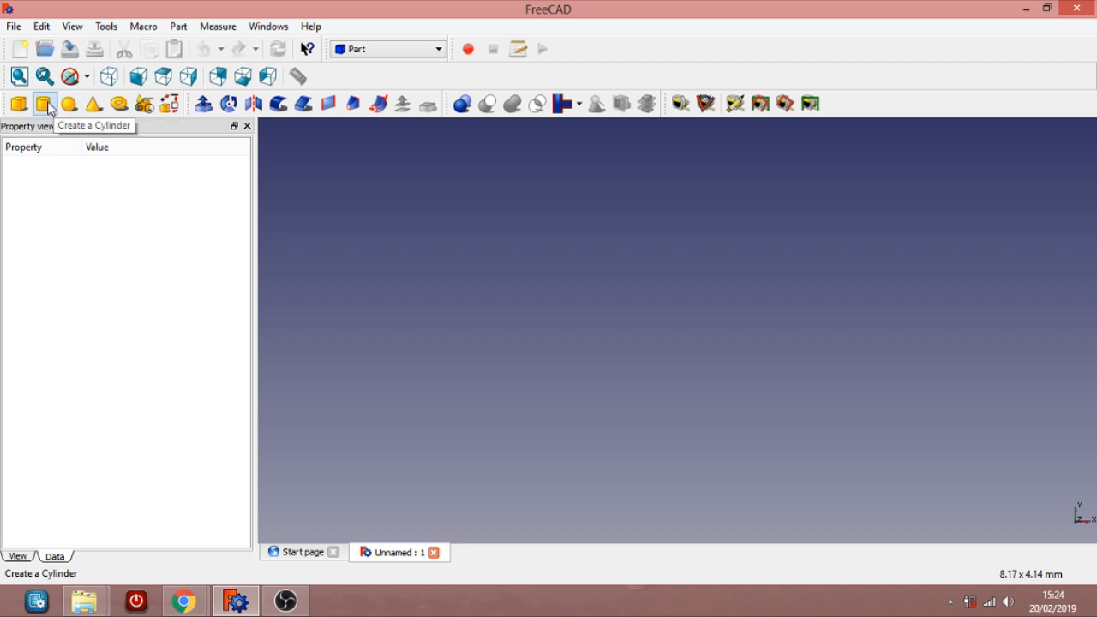
Add a cylinder primitive to the empty document
click(49, 107)
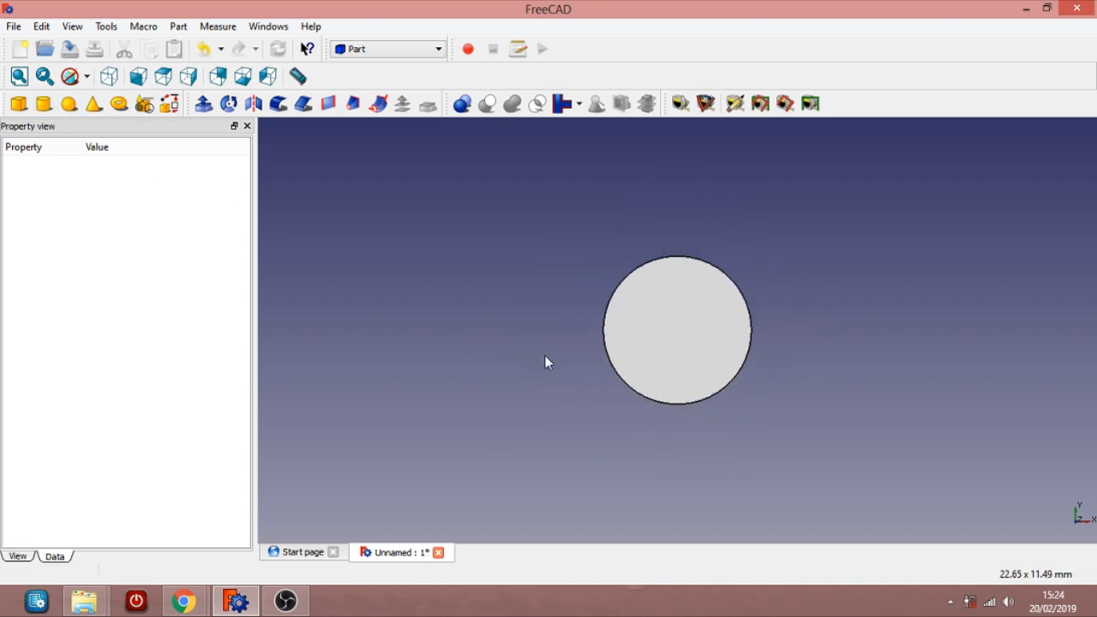
middle_drag(482, 403, 500, 377)
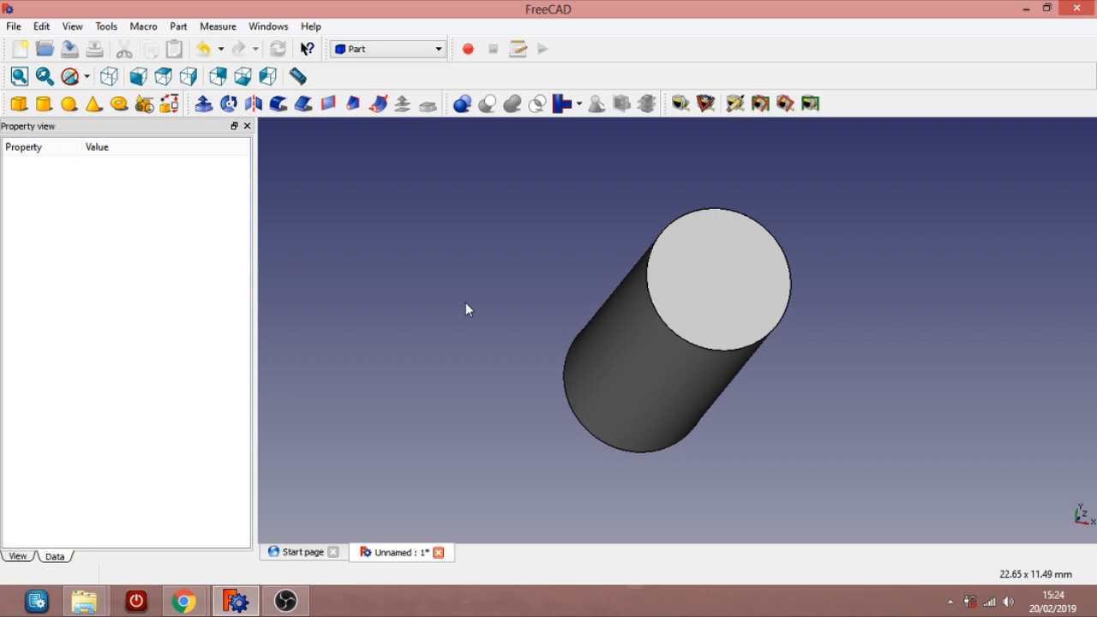
Try an angle of 180° on the cylinder, then restore it to 360°
click(630, 329)
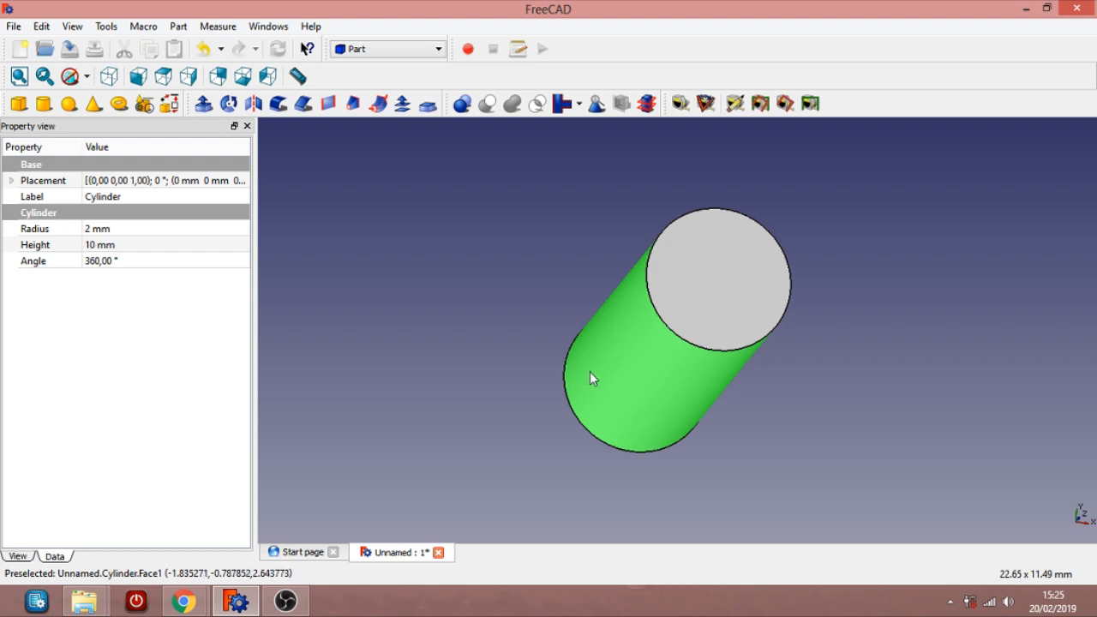
click(109, 262)
text(180)
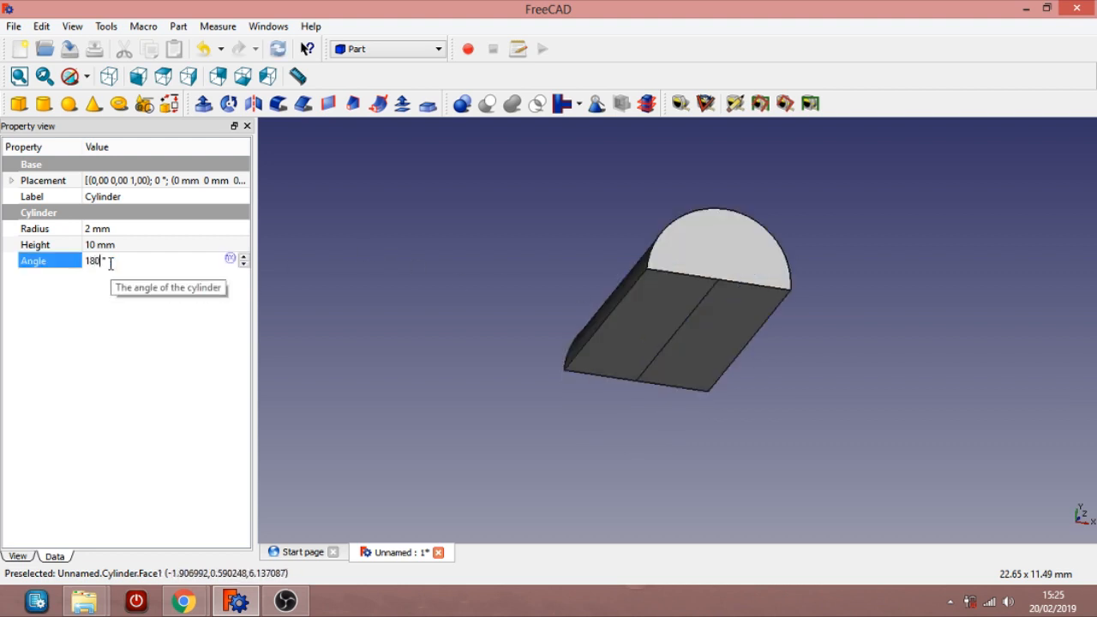
triple_click(107, 261)
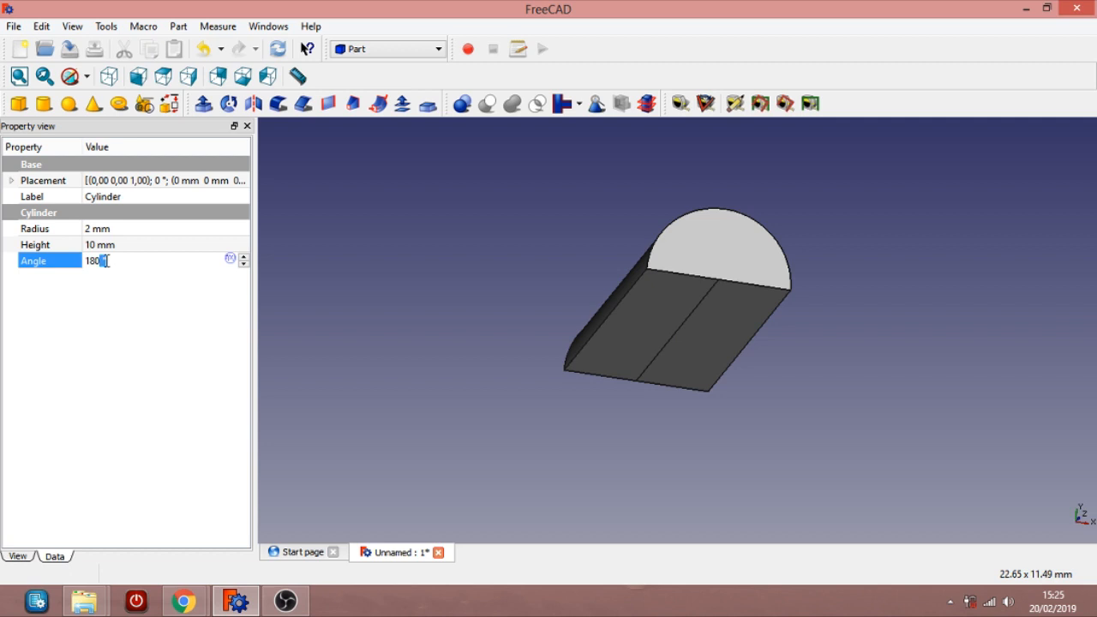
text(360)
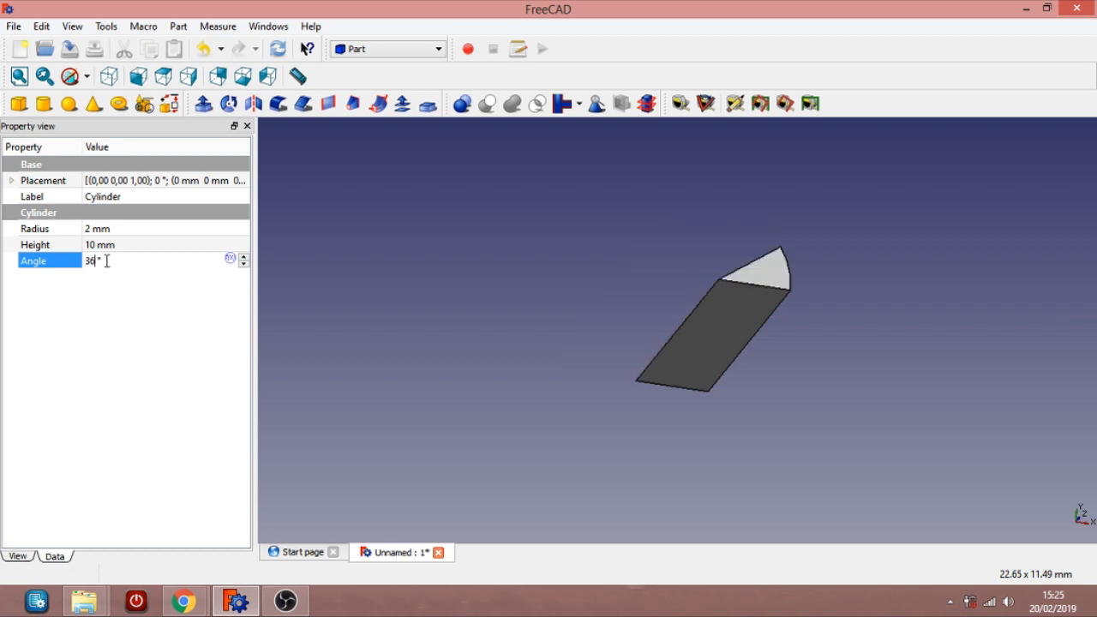
Set the cylinder's height to 50 mm and its radius to 1.45 mm
click(94, 245)
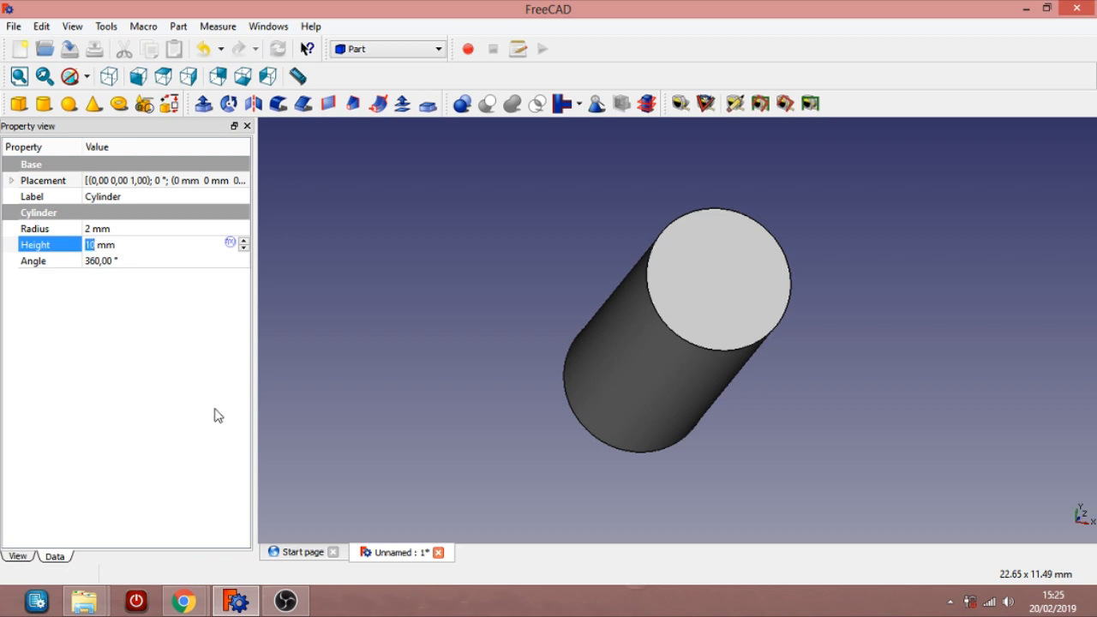
text(50)
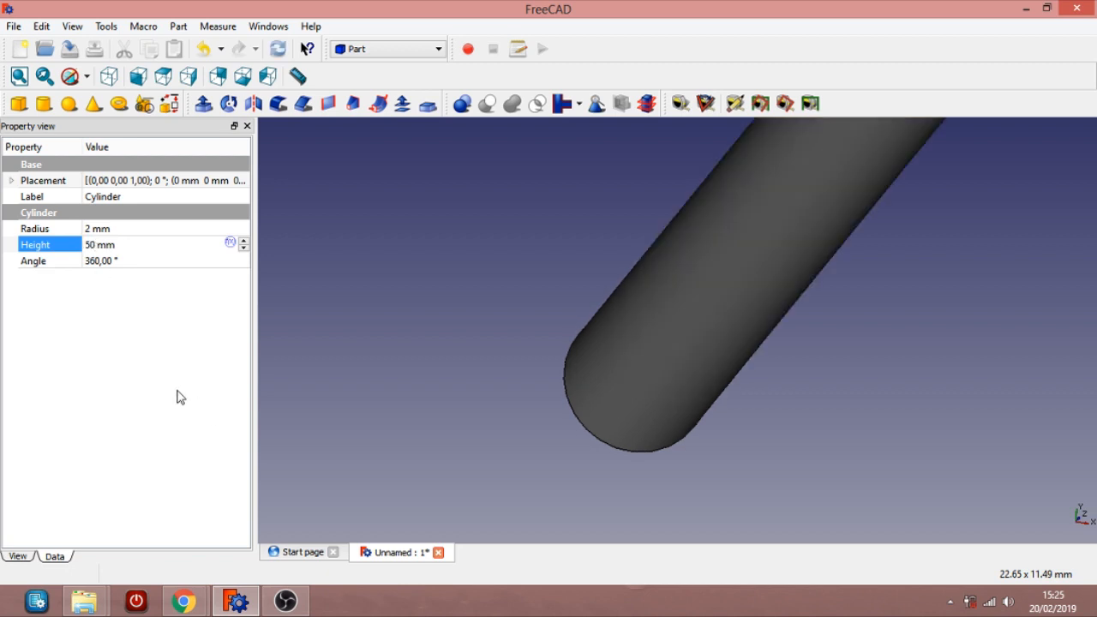
scroll(652, 273, down, 2)
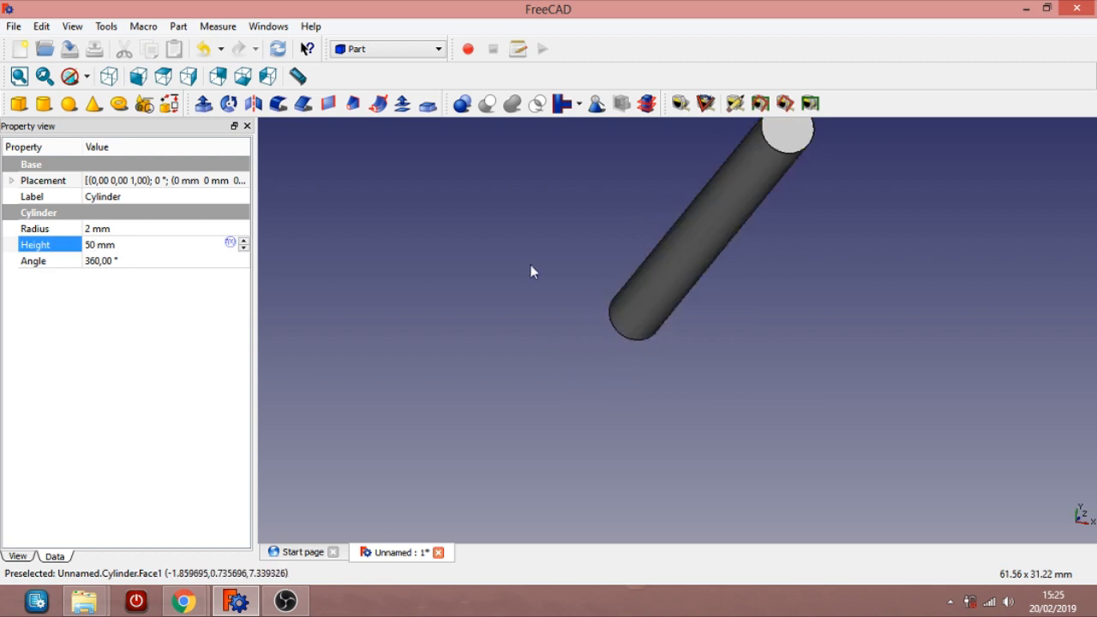
click(90, 231)
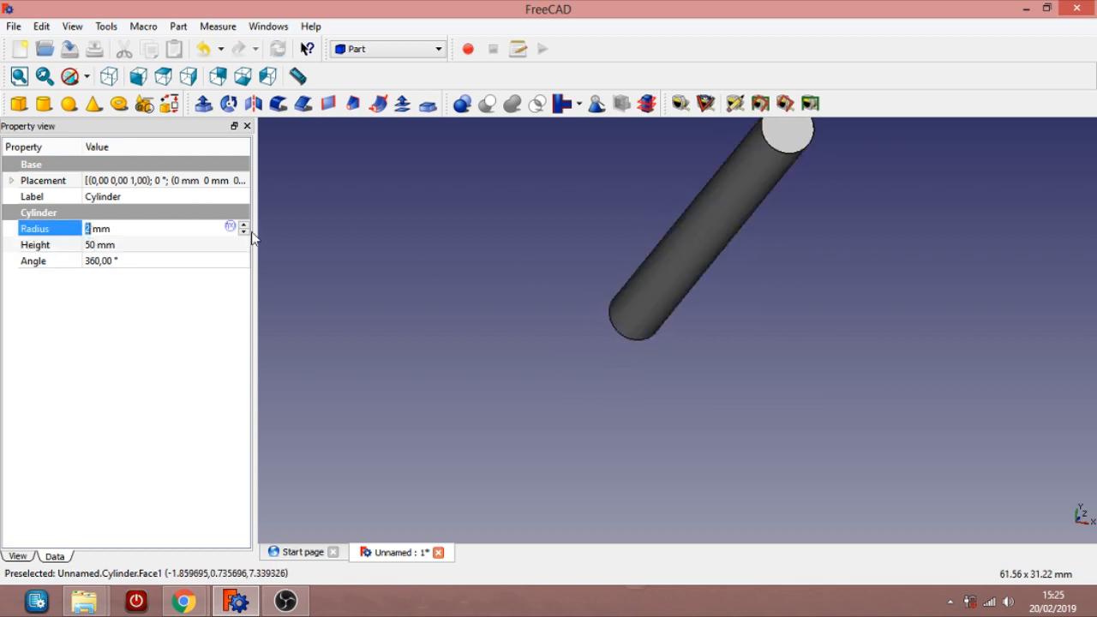
text(1.)
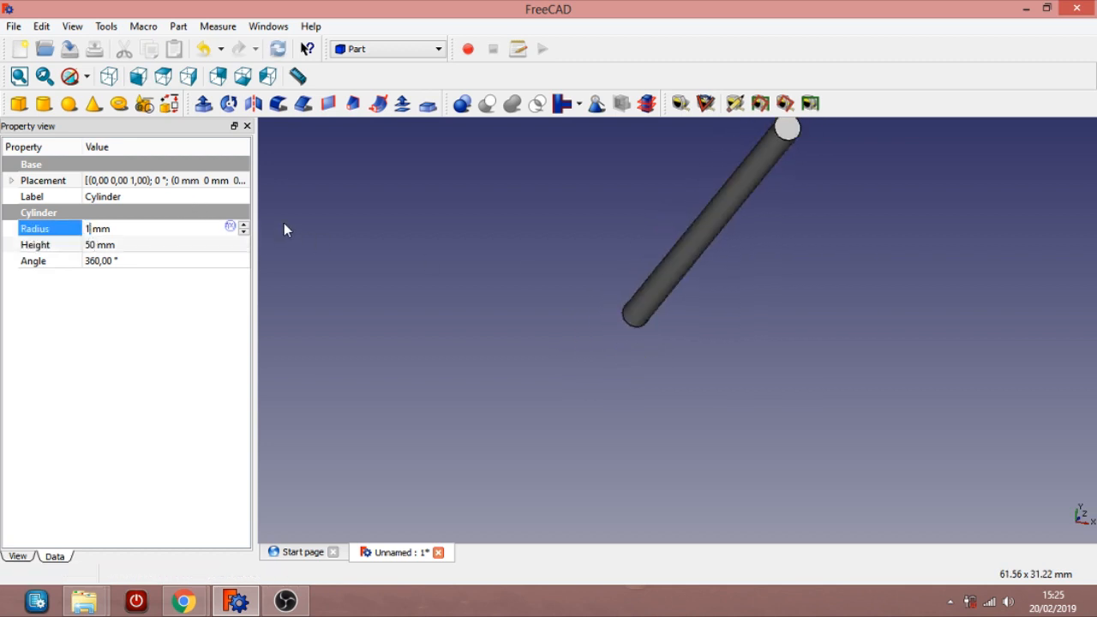
text(45)
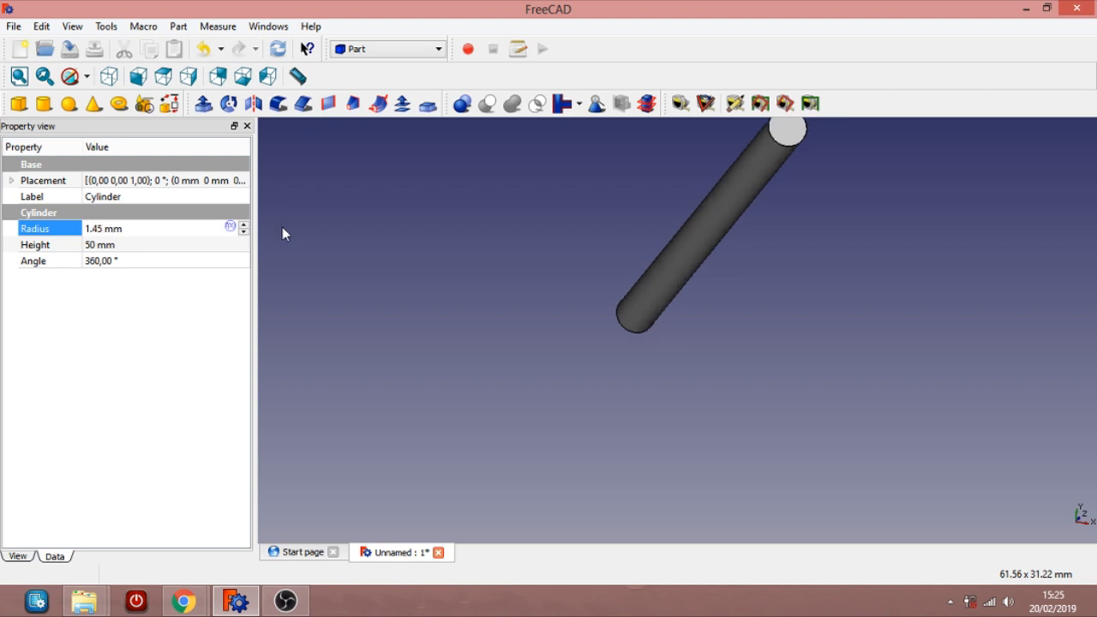
scroll(392, 281, down, 1)
click(398, 276)
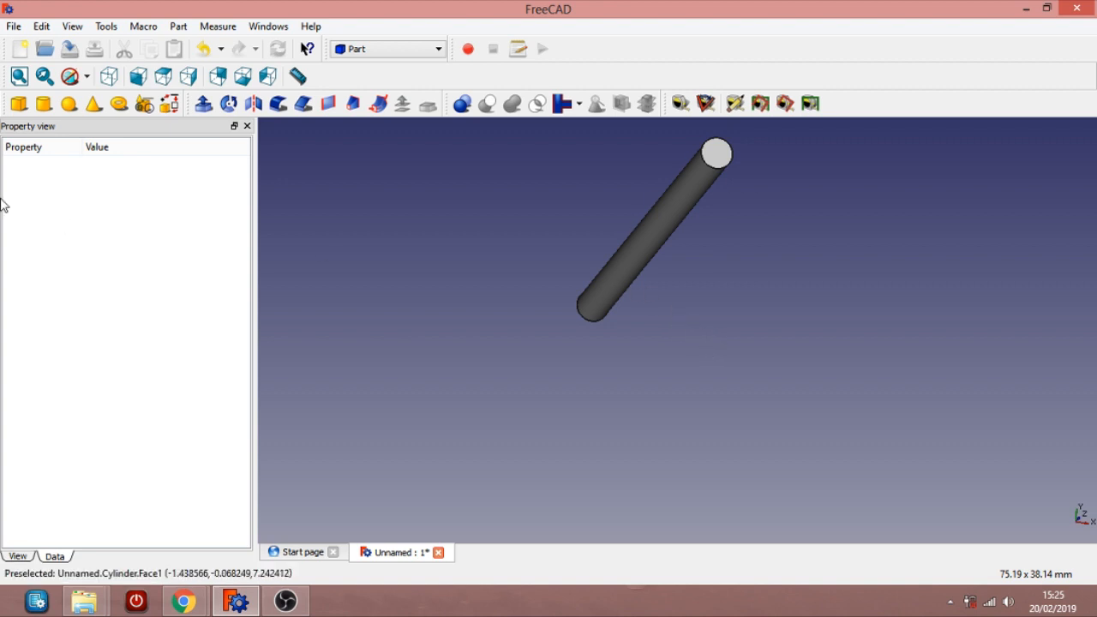
Start an export of the selected cylinder as an STL Mesh file named ccsdfsfs, then cancel it
click(666, 220)
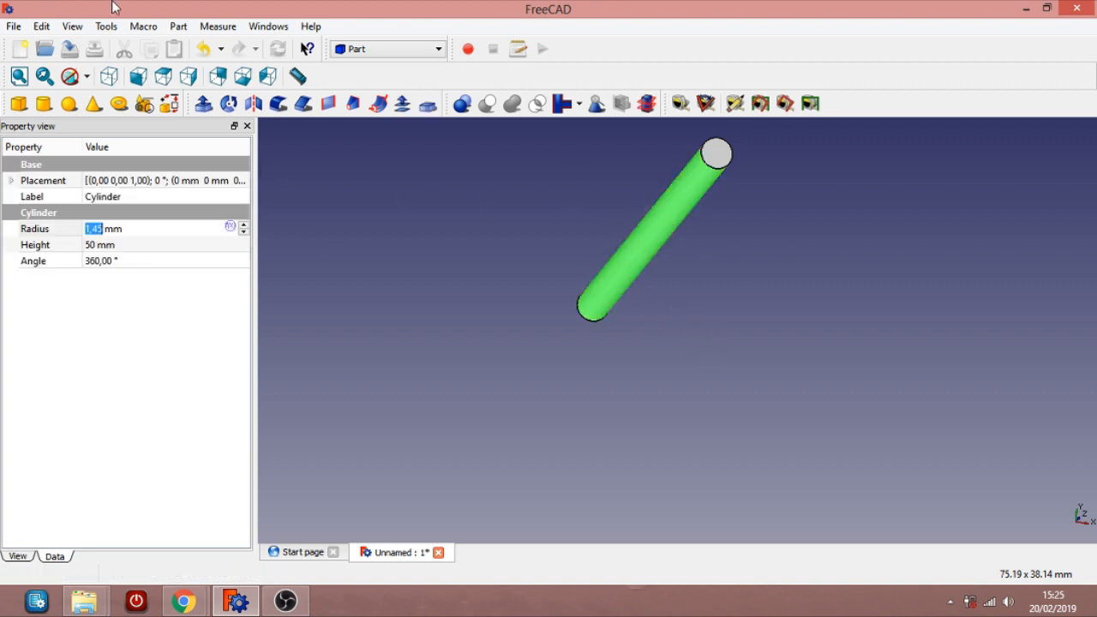
click(23, 31)
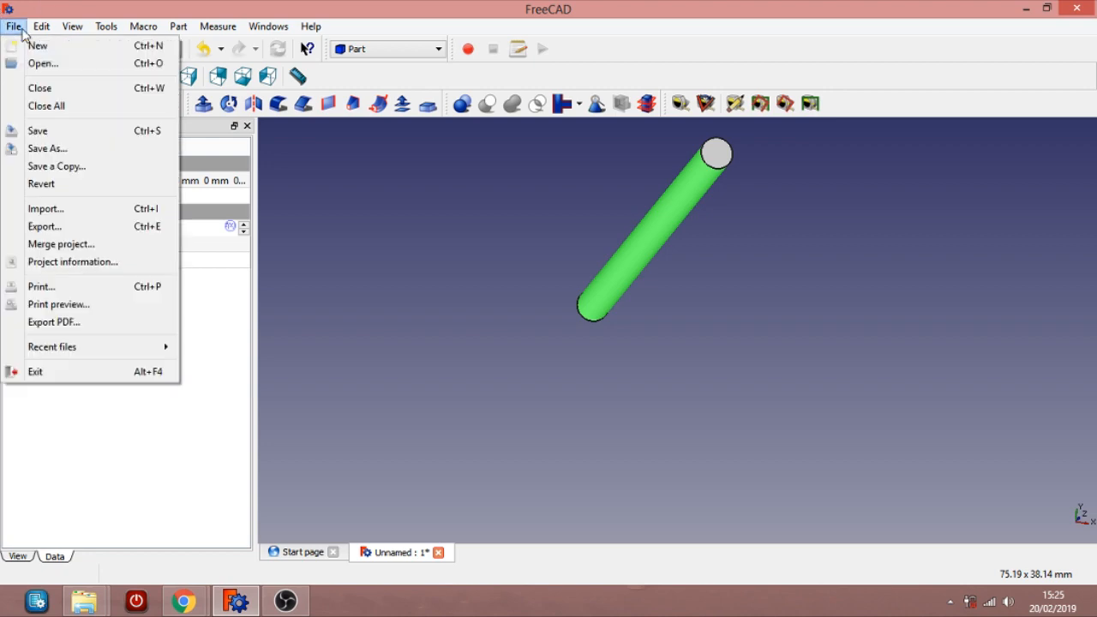
click(96, 234)
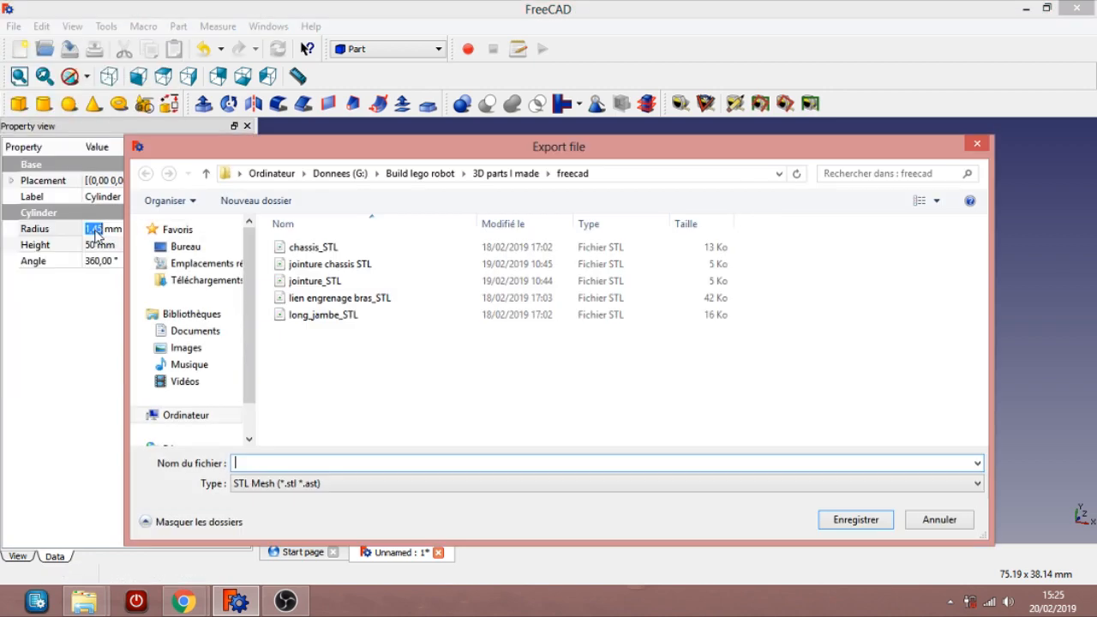
click(347, 486)
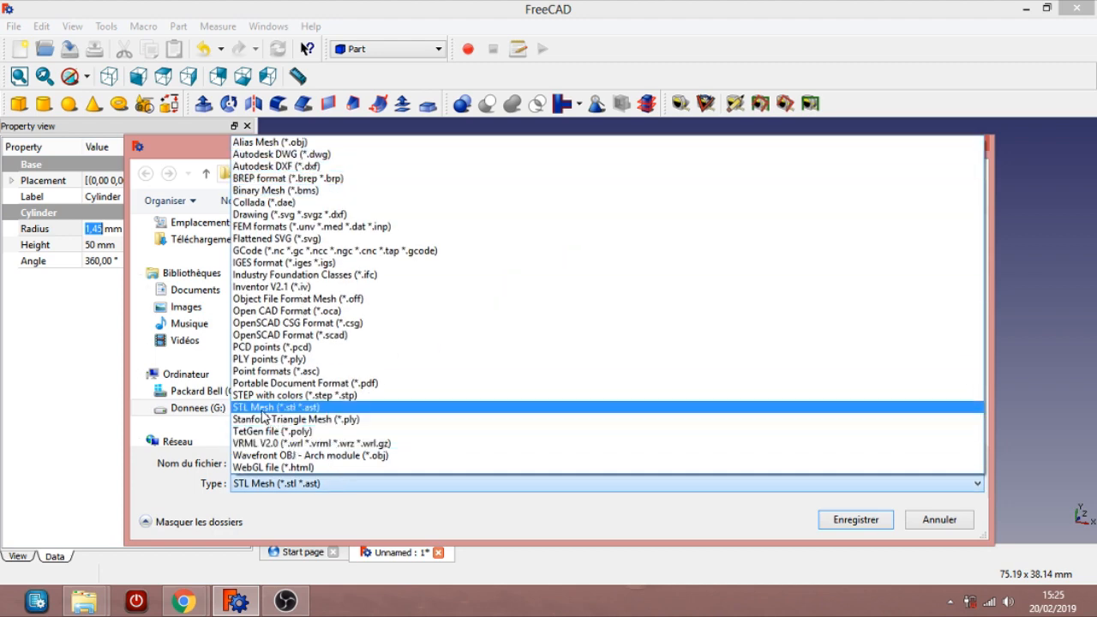
click(263, 417)
click(279, 482)
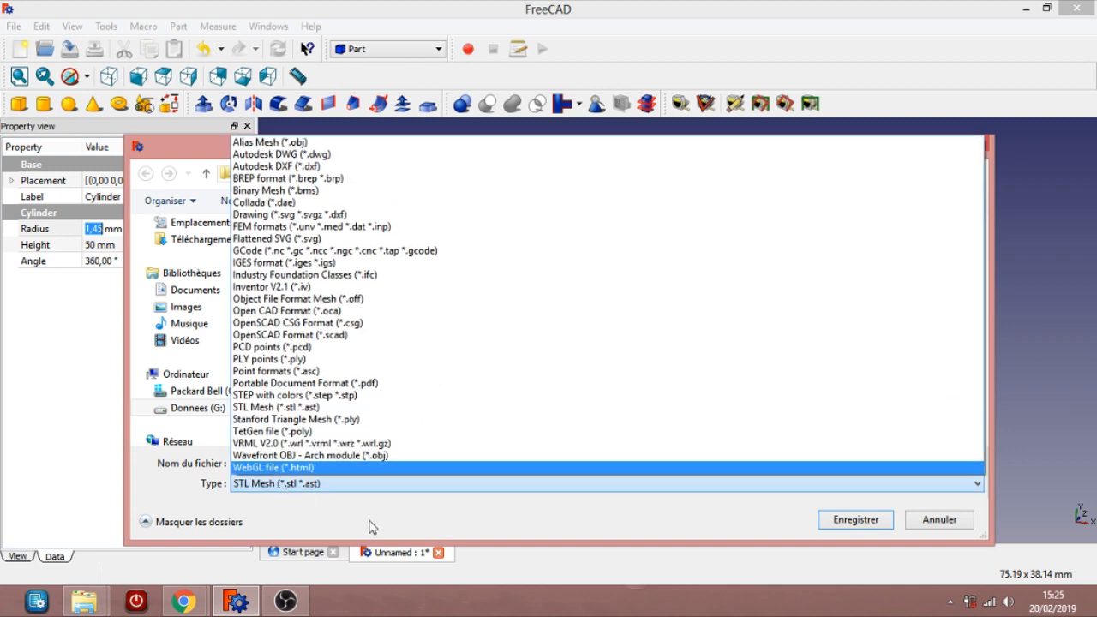
click(348, 485)
click(335, 464)
text(ccsdfsfs)
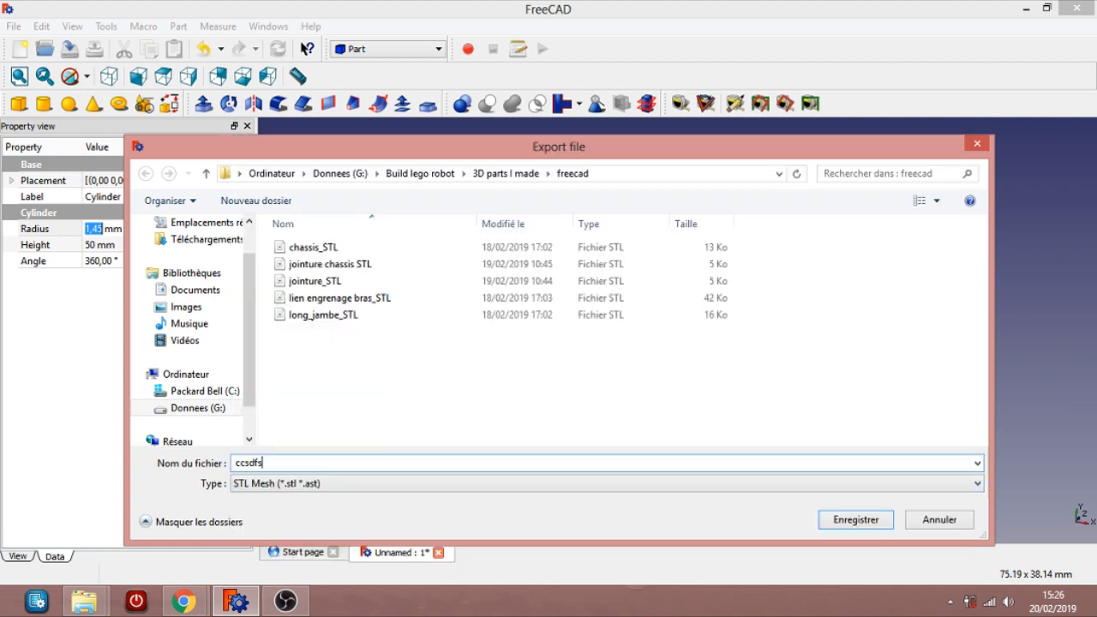
click(932, 524)
Close the cylinder document, discarding its changes, and create a new empty document
click(618, 349)
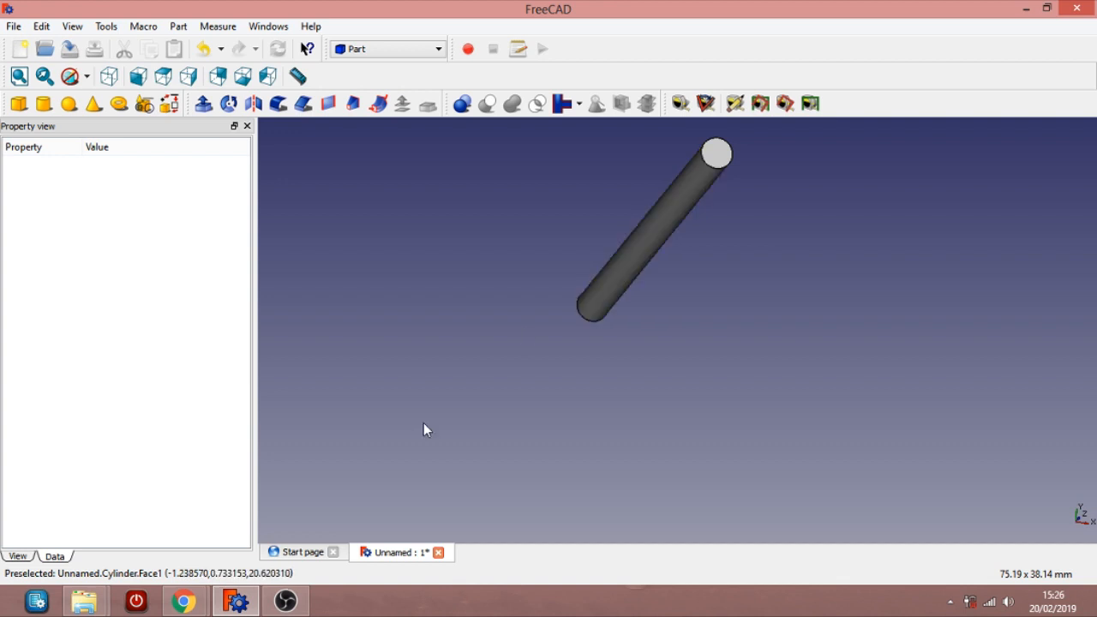
click(439, 553)
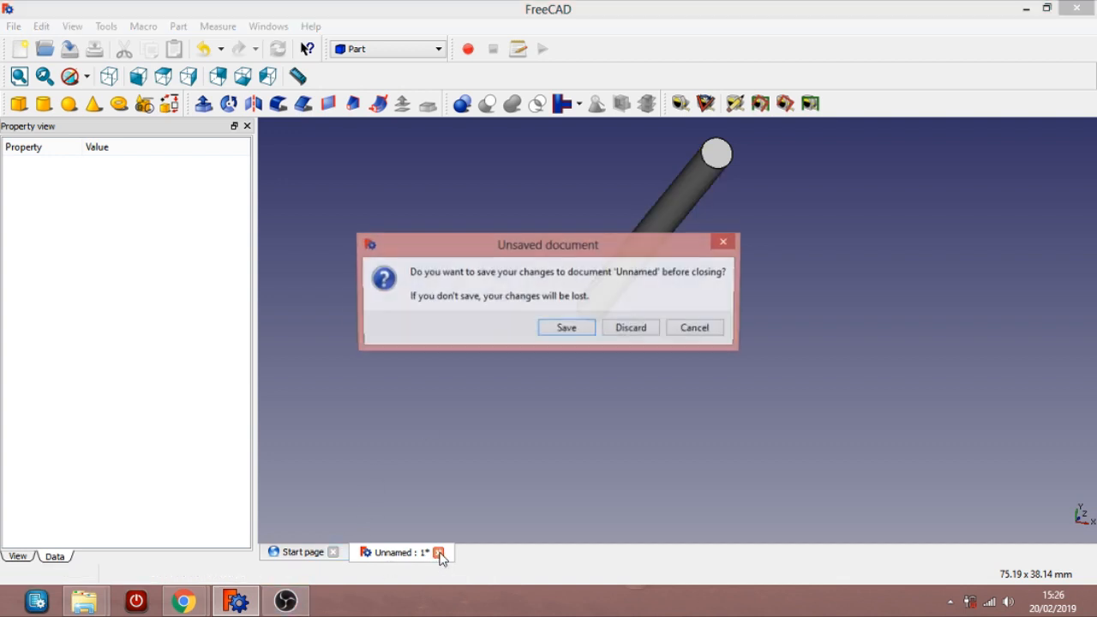
click(631, 328)
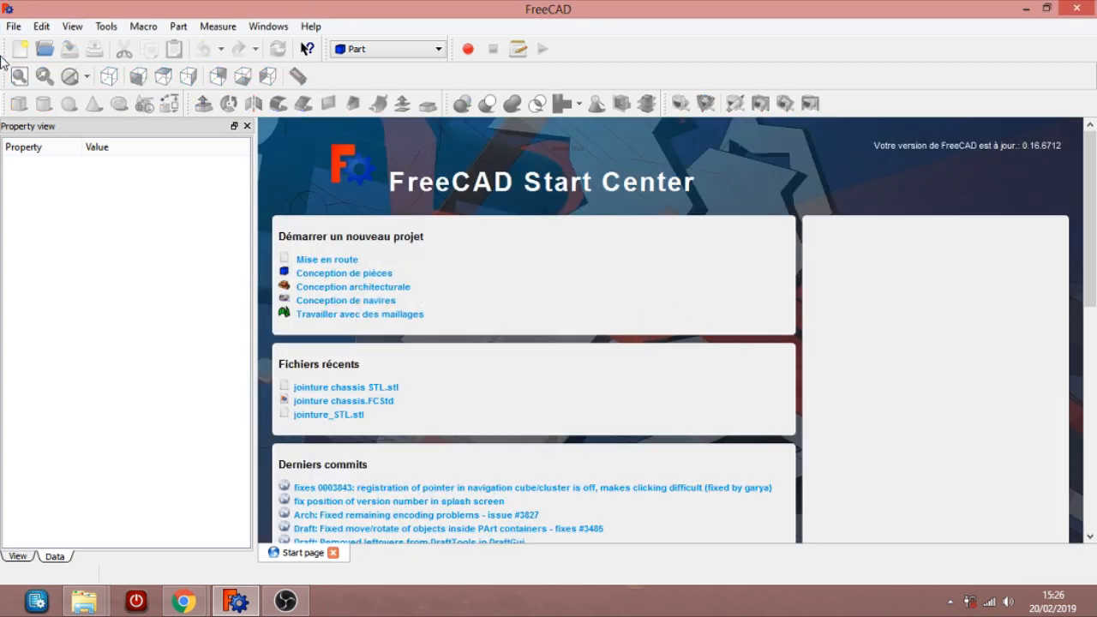
click(14, 26)
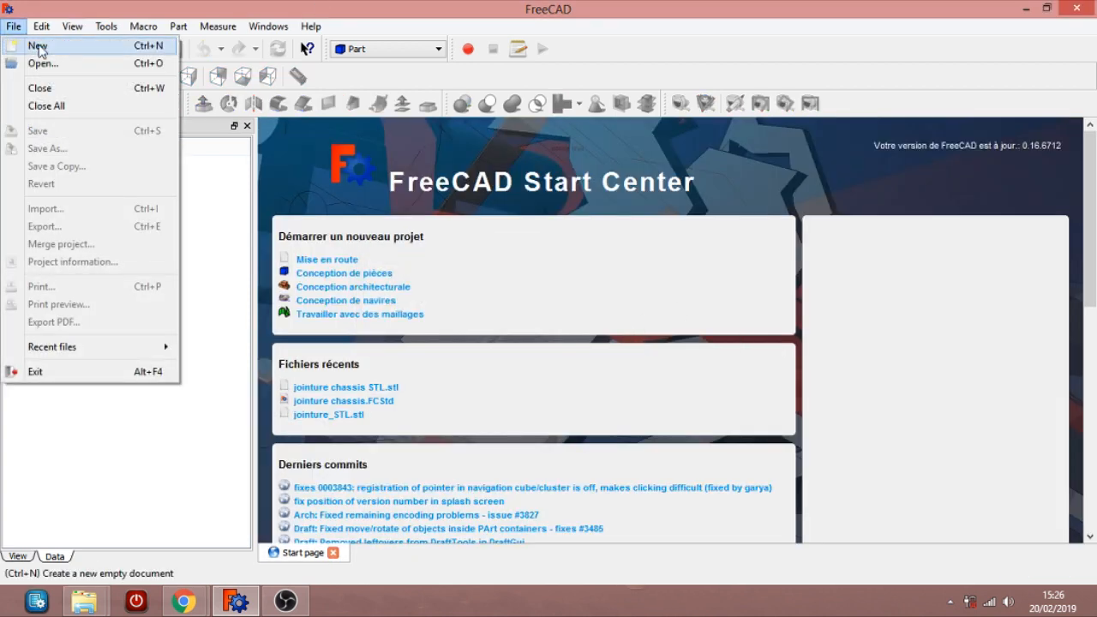
click(37, 48)
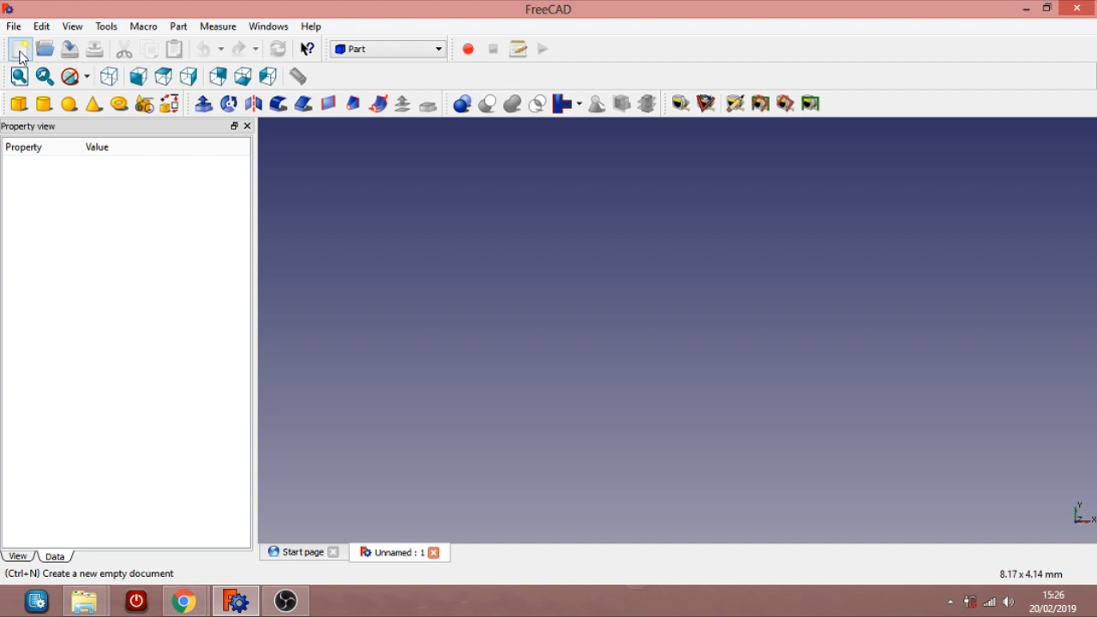
Switch to the Part Design workbench and start a new sketch on the XZ-Plane with 0 mm offset
click(438, 49)
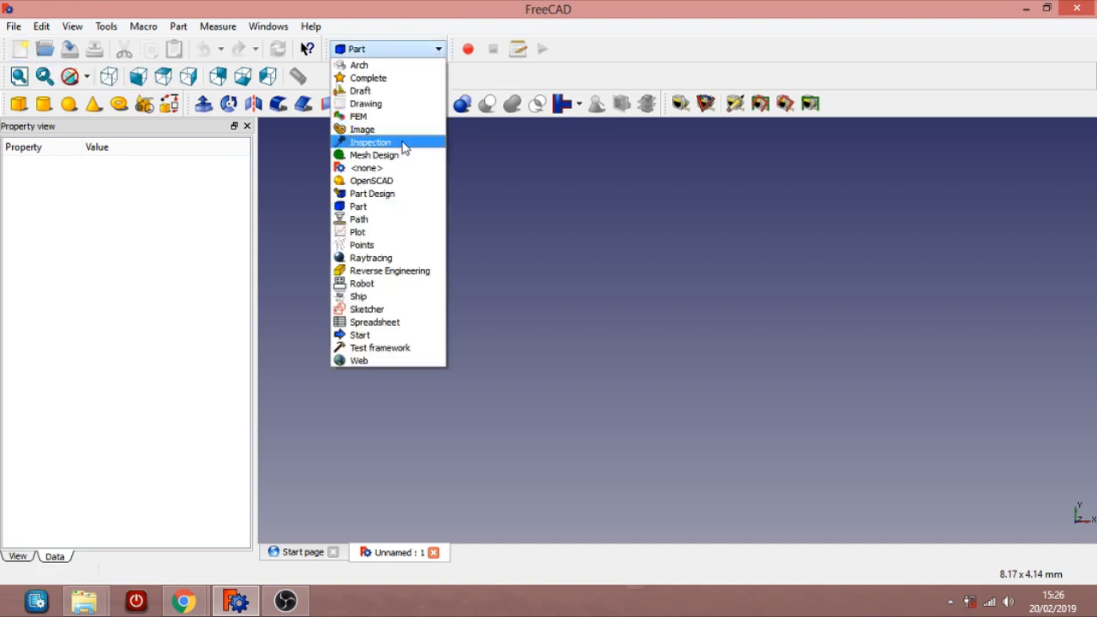
click(384, 193)
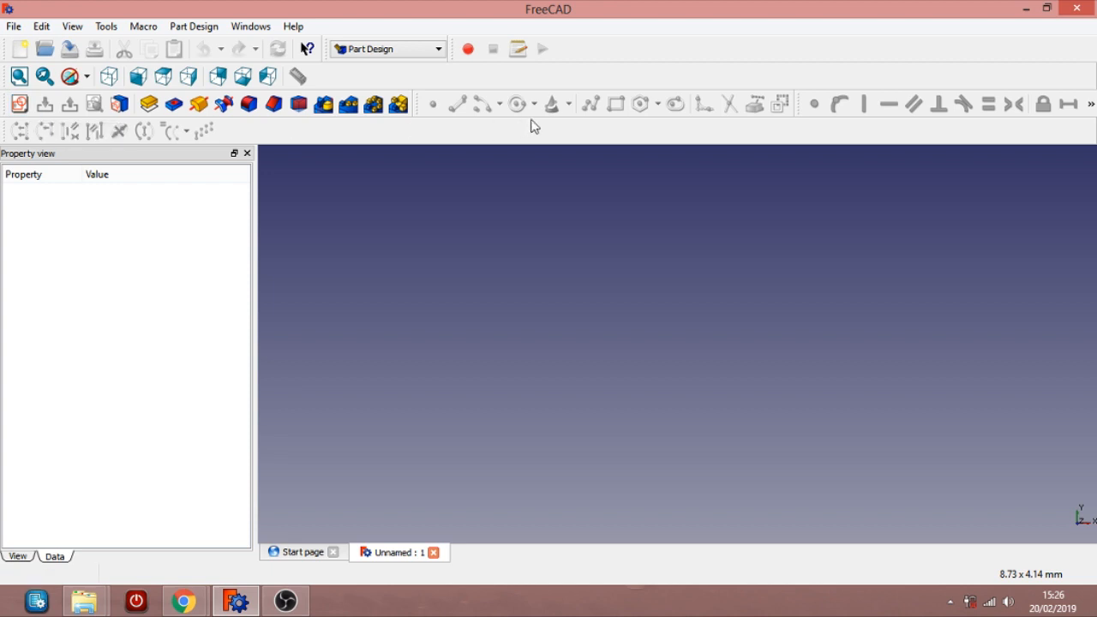
click(20, 105)
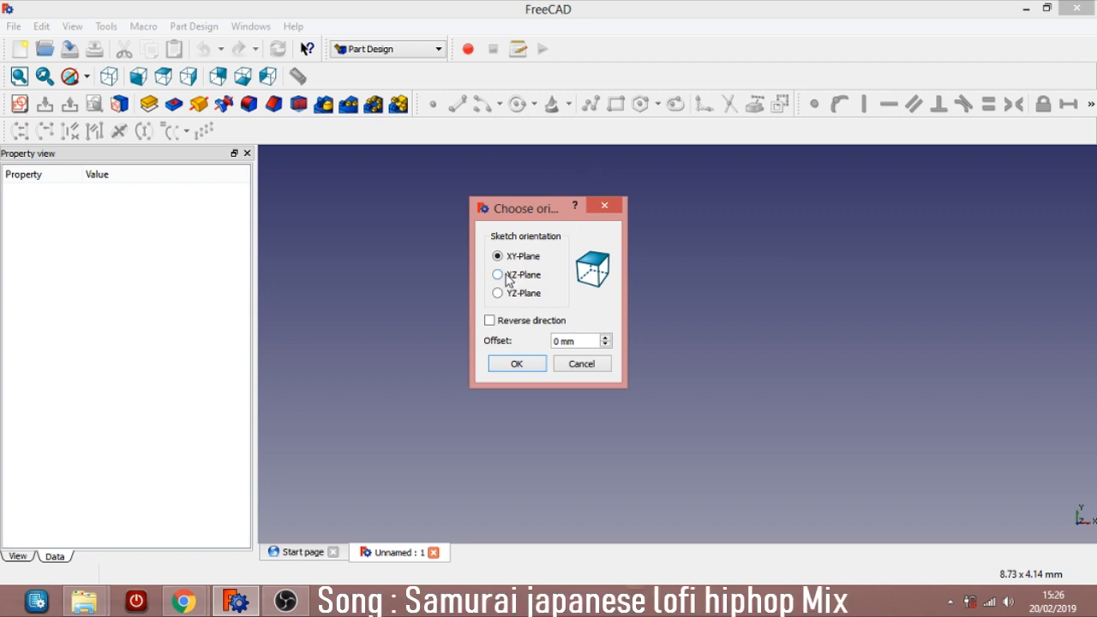
click(500, 275)
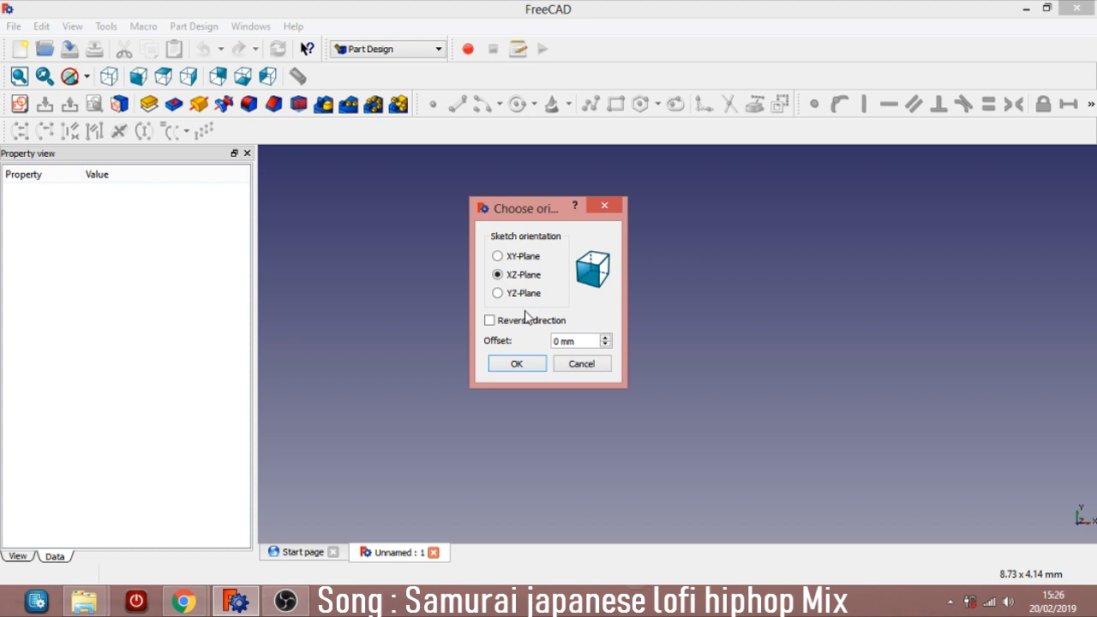
click(517, 364)
drag(556, 223, 200, 287)
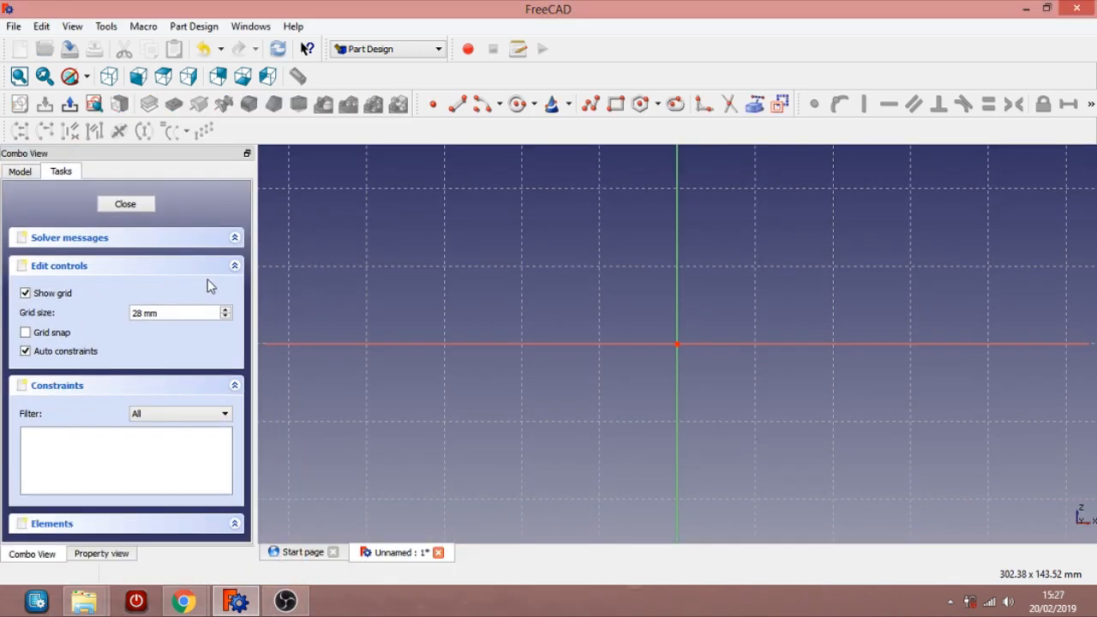
Sketch a horizontal slot with straight sides about 77 mm long, extending across the vertical axis
click(675, 106)
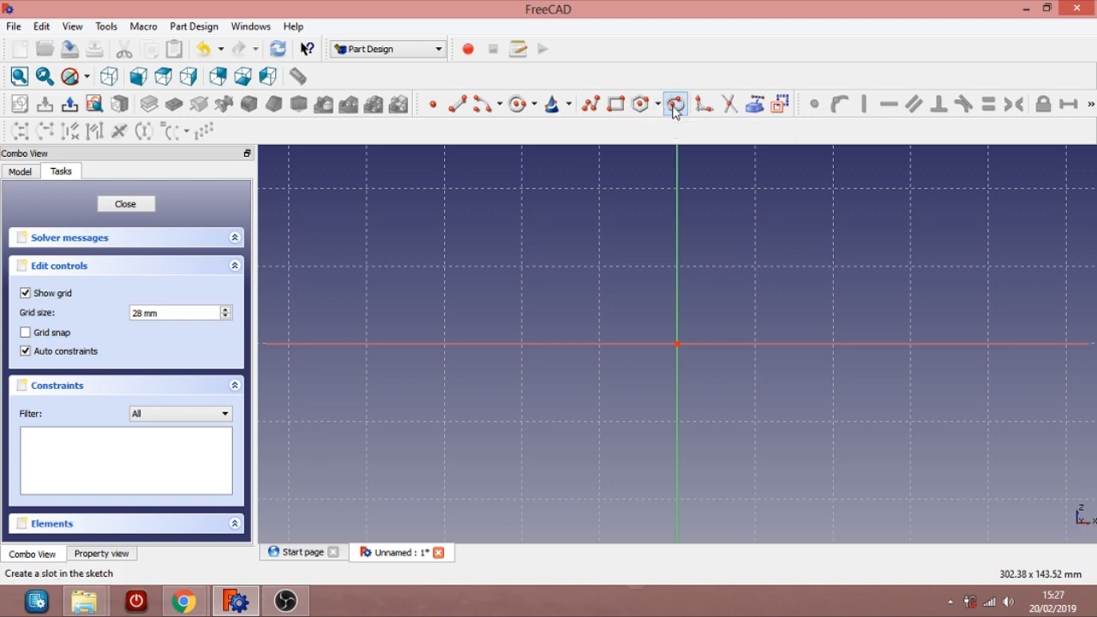
click(525, 275)
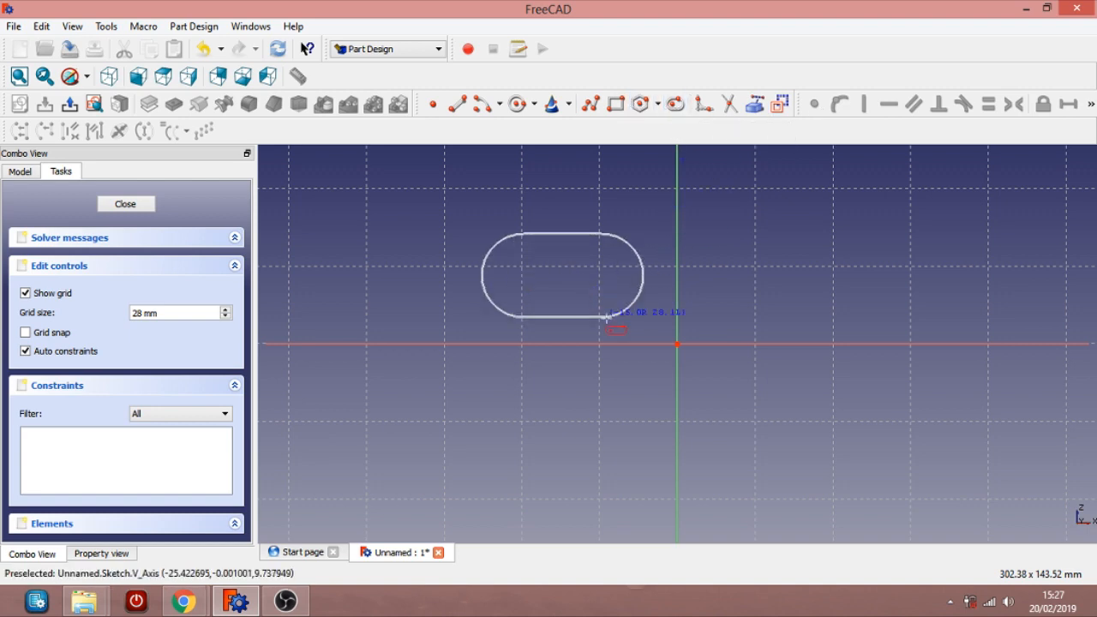
click(740, 356)
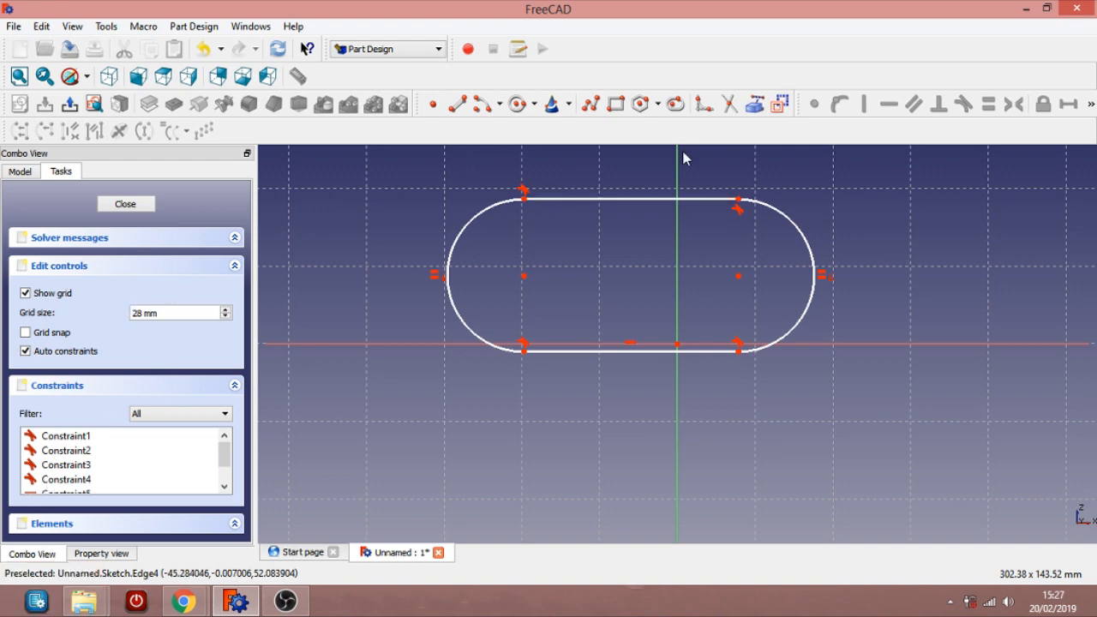
Constrain the horizontal length of the slot's upper straight edge to 70 mm
click(656, 201)
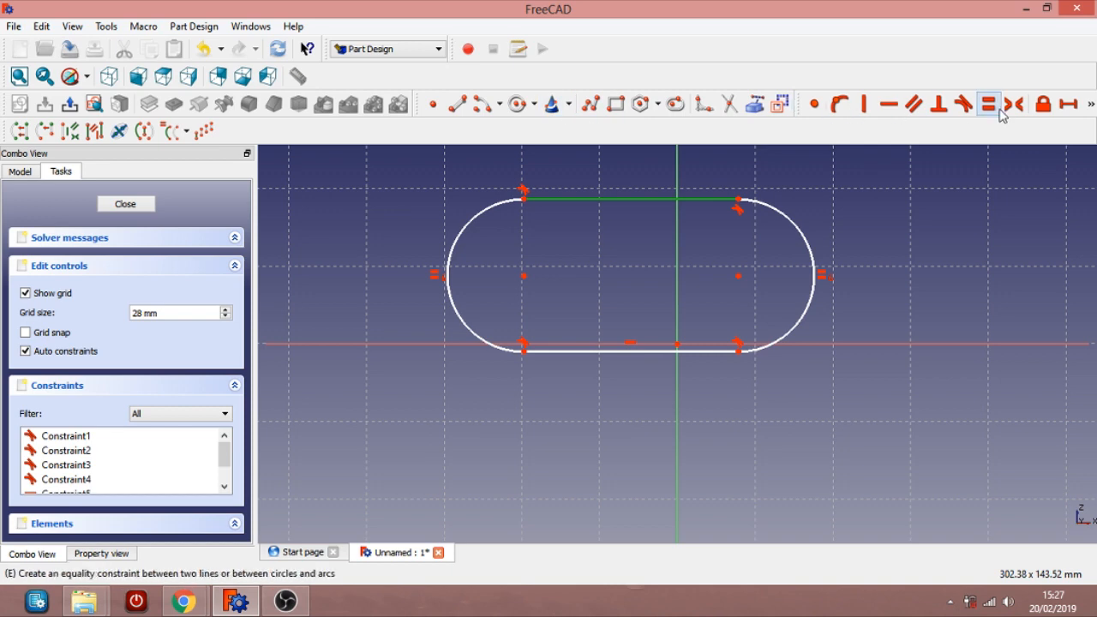
click(1090, 105)
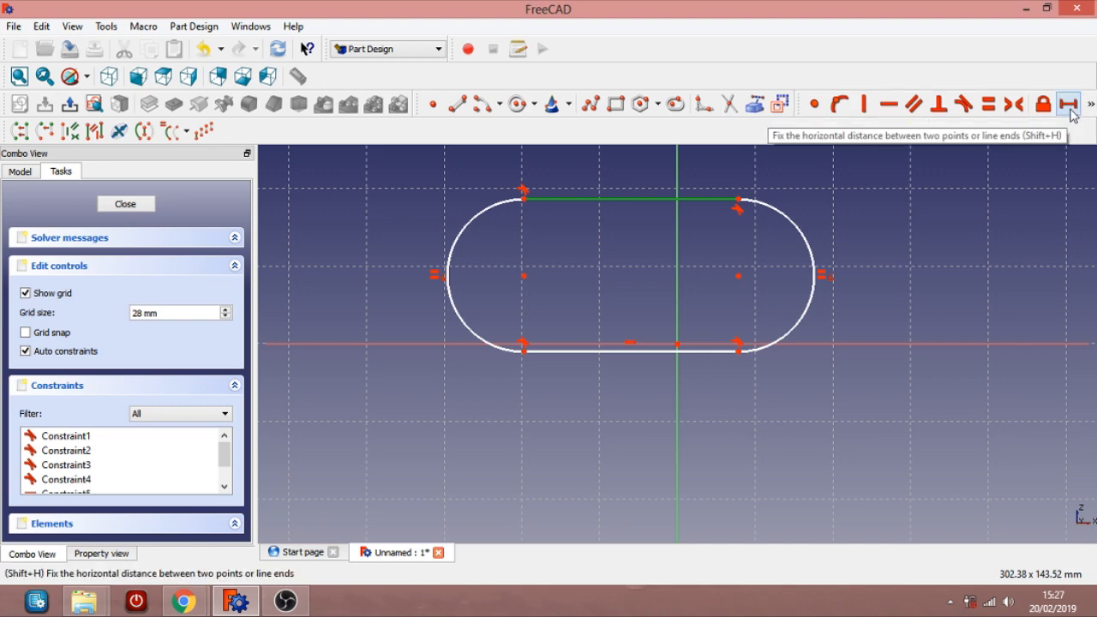
click(1070, 111)
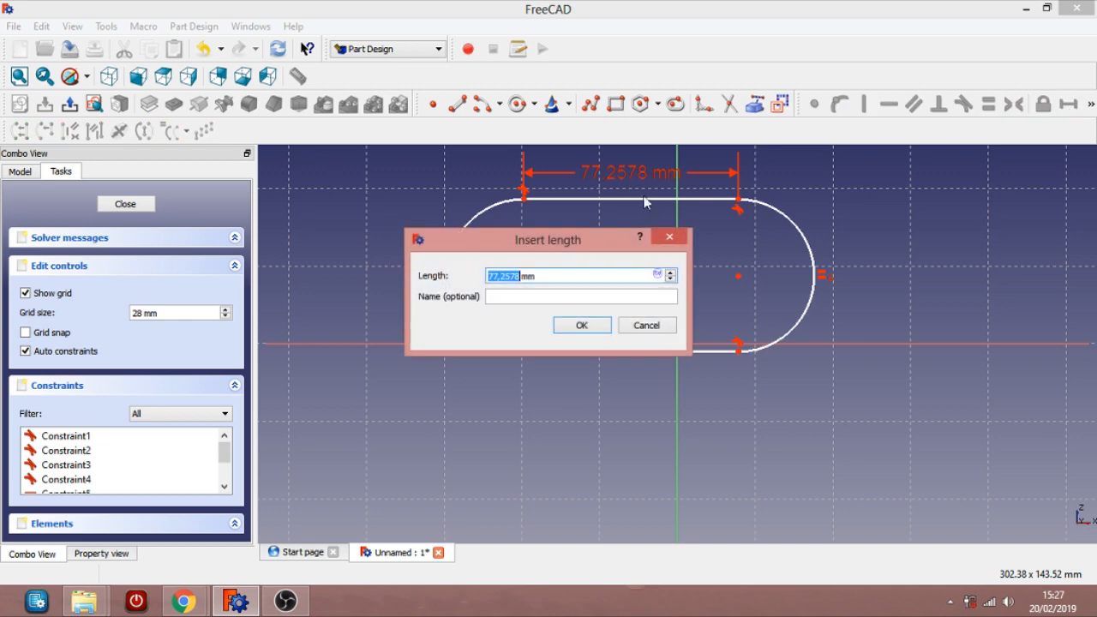
text(70)
click(582, 326)
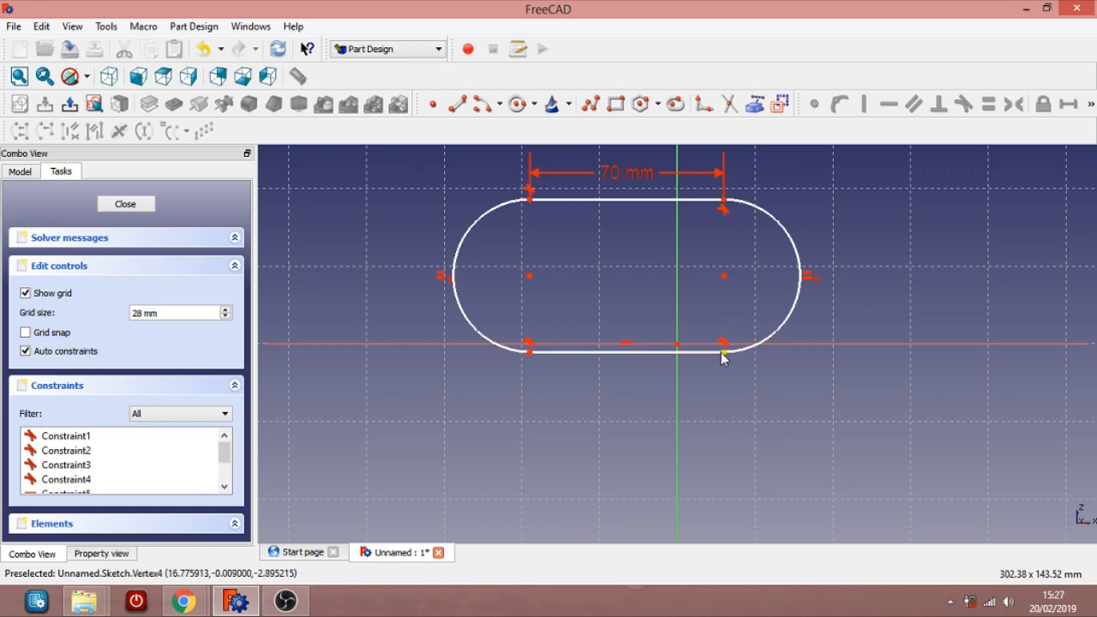
Constrain the vertical distance between the right-hand ends of the slot's two straight edges to 10 mm
click(723, 351)
click(724, 201)
click(1091, 104)
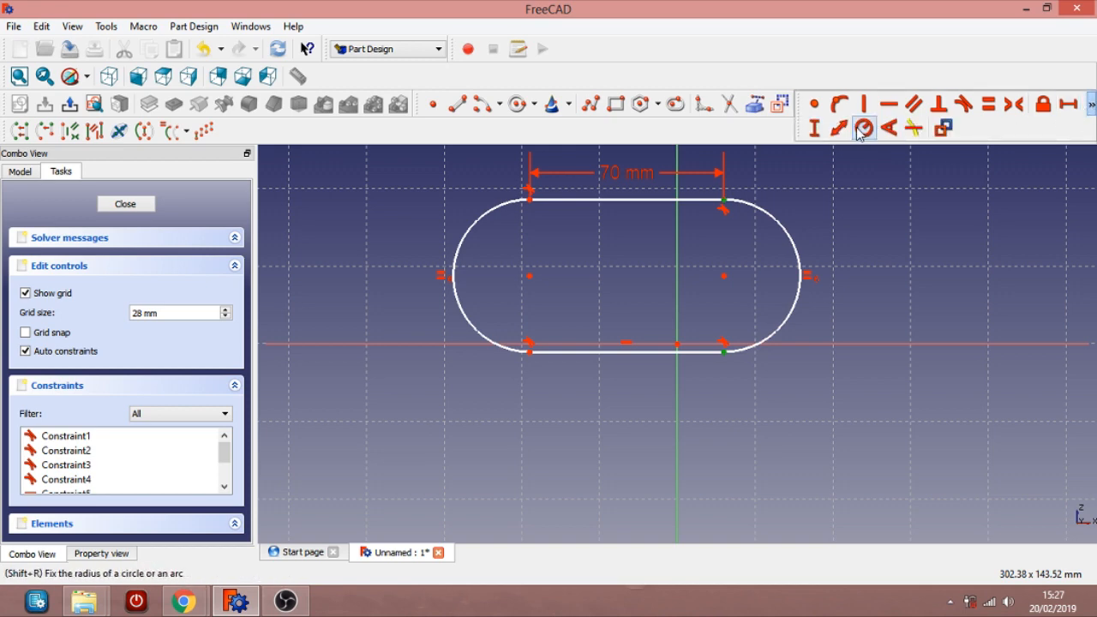
click(814, 129)
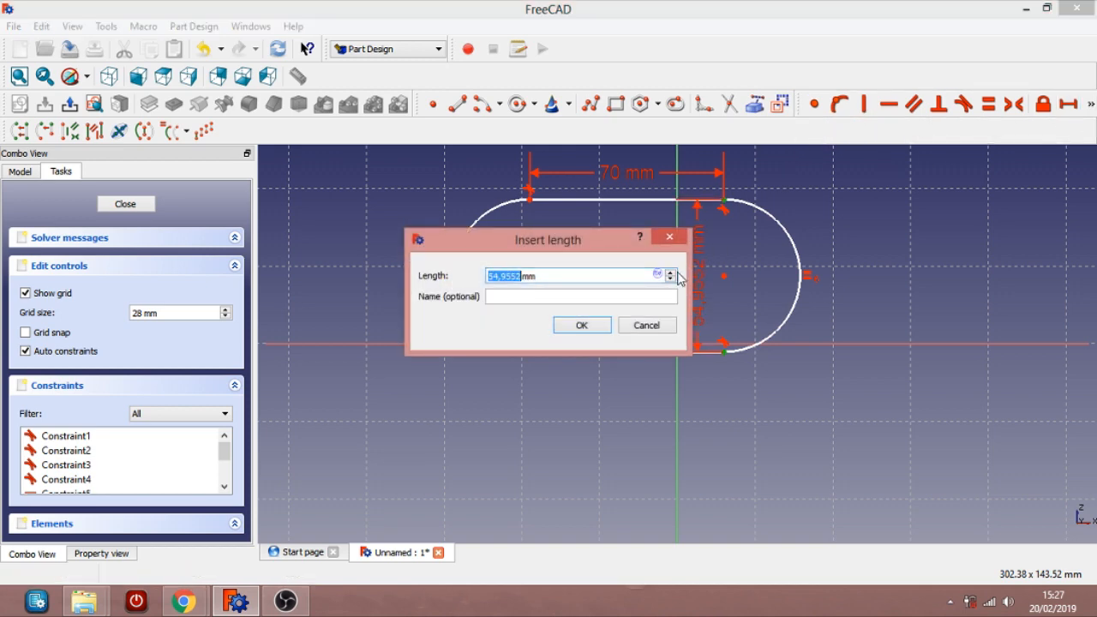
text(10)
click(582, 326)
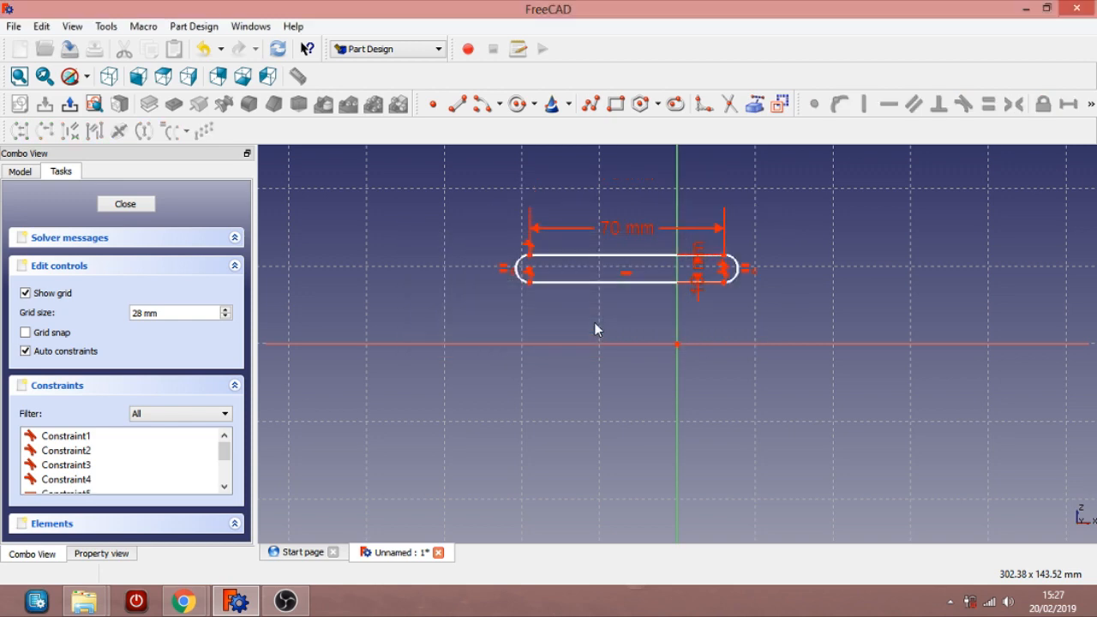
Draw a circle of about 2.7 mm radius inside the slot and make its centre coincident with the left end arc's centre
scroll(642, 291, up, 4)
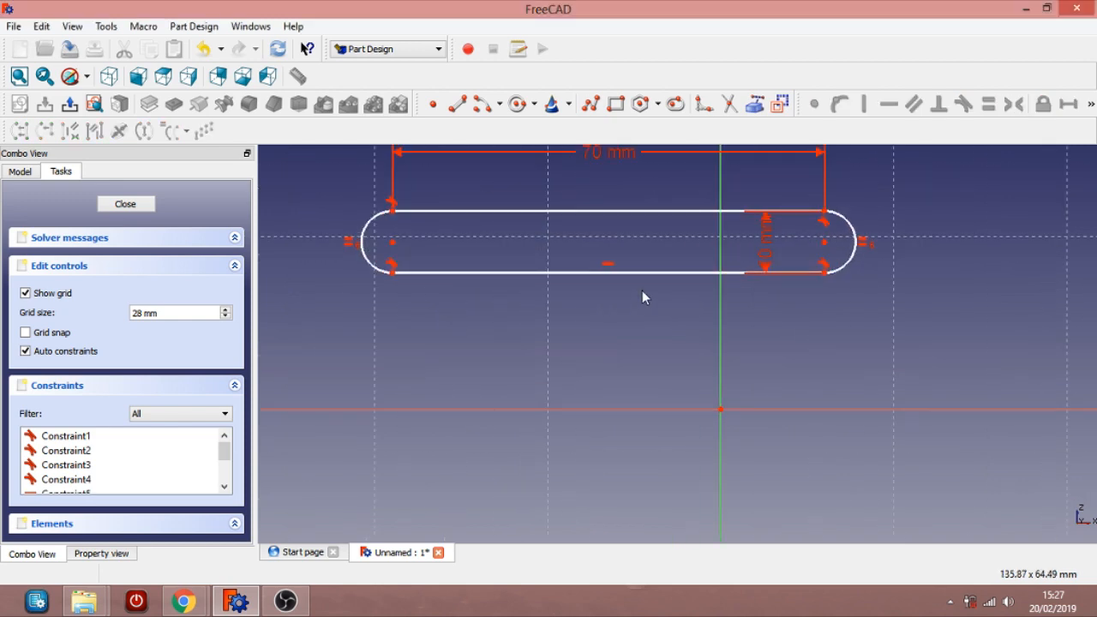
scroll(642, 292, up, 1)
scroll(600, 240, down, 1)
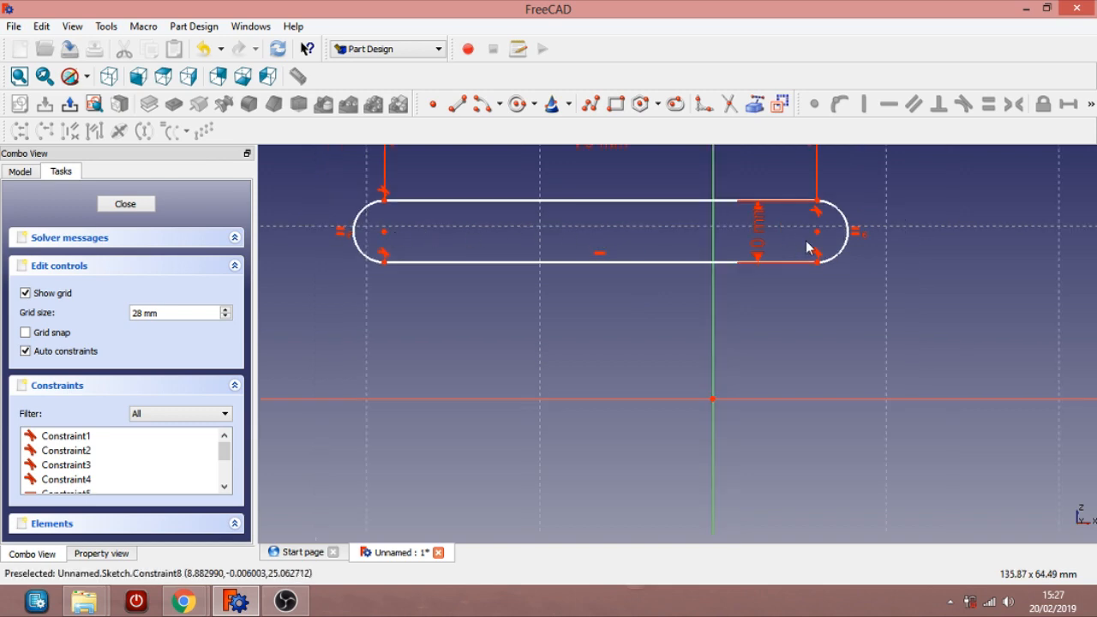
click(519, 106)
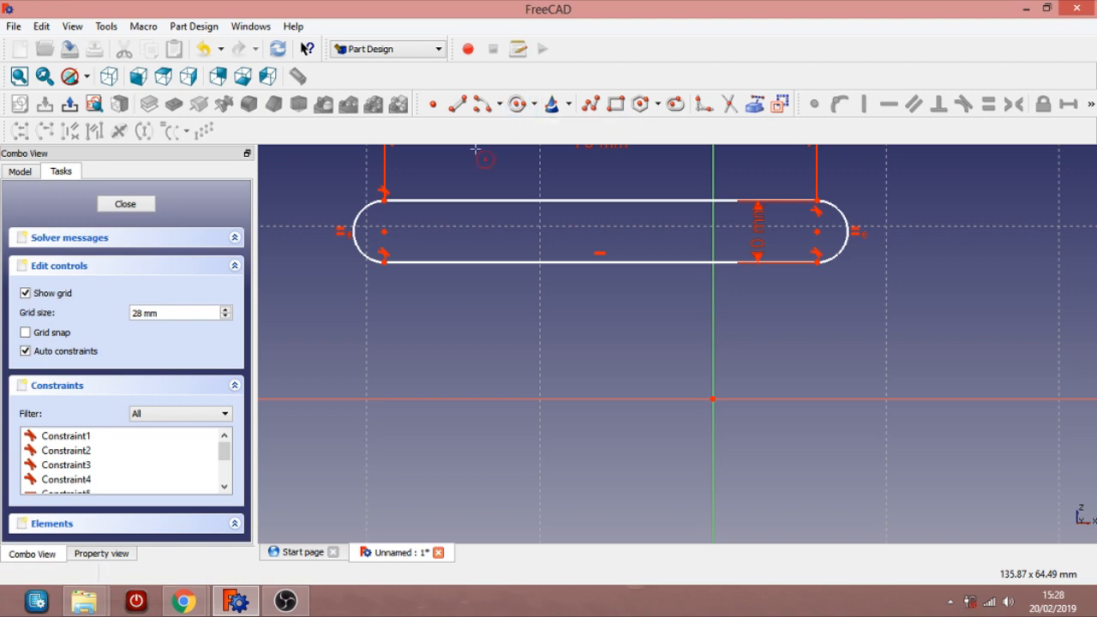
click(431, 236)
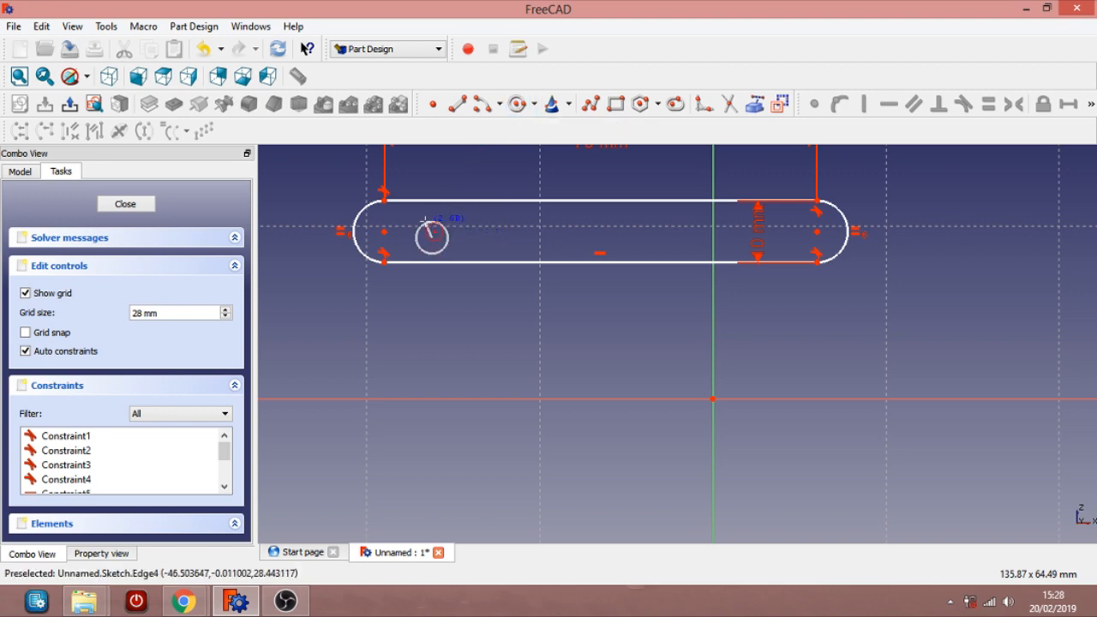
click(432, 218)
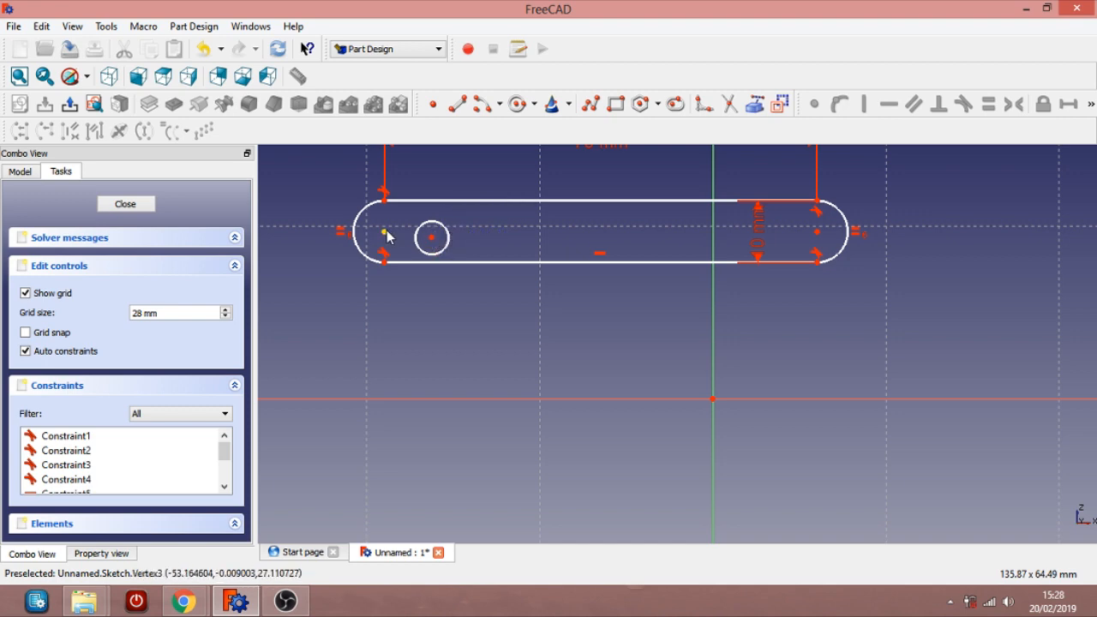
click(432, 241)
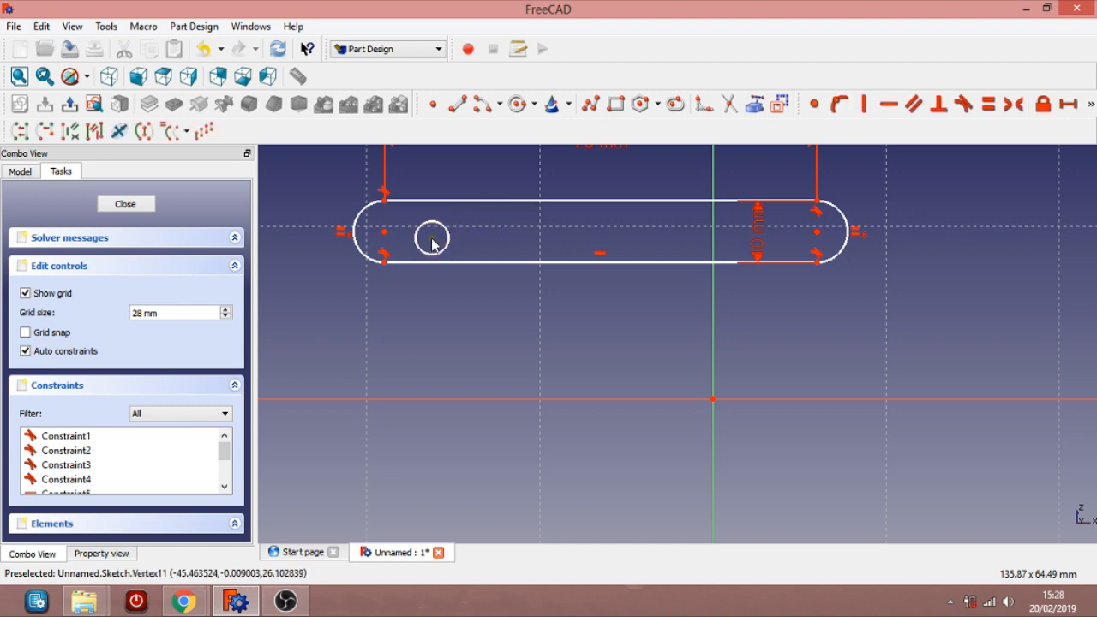
click(385, 233)
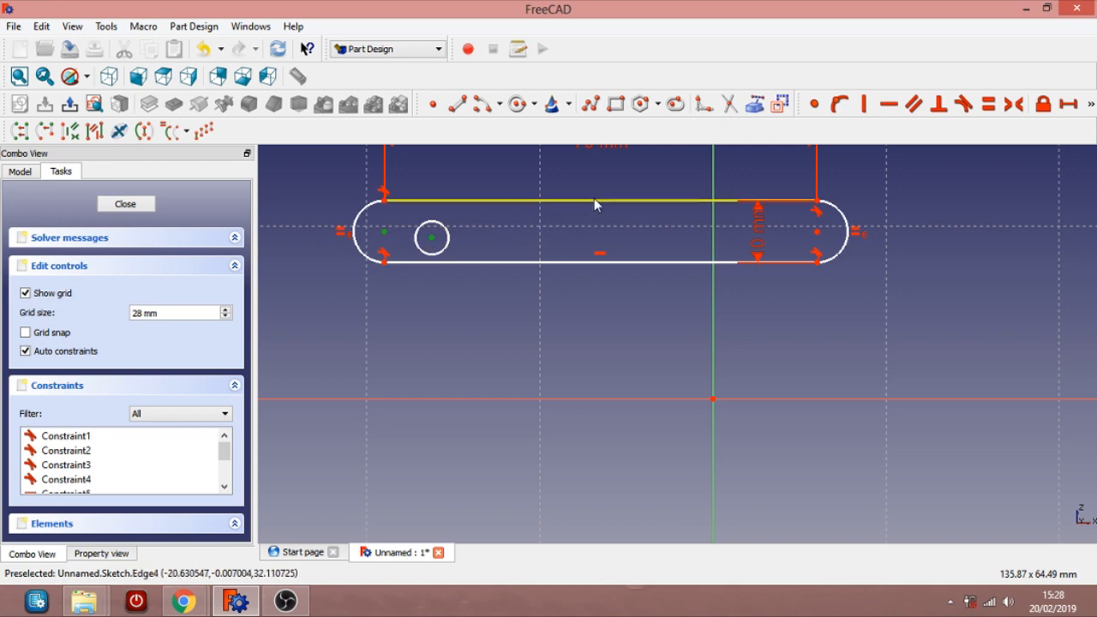
click(814, 105)
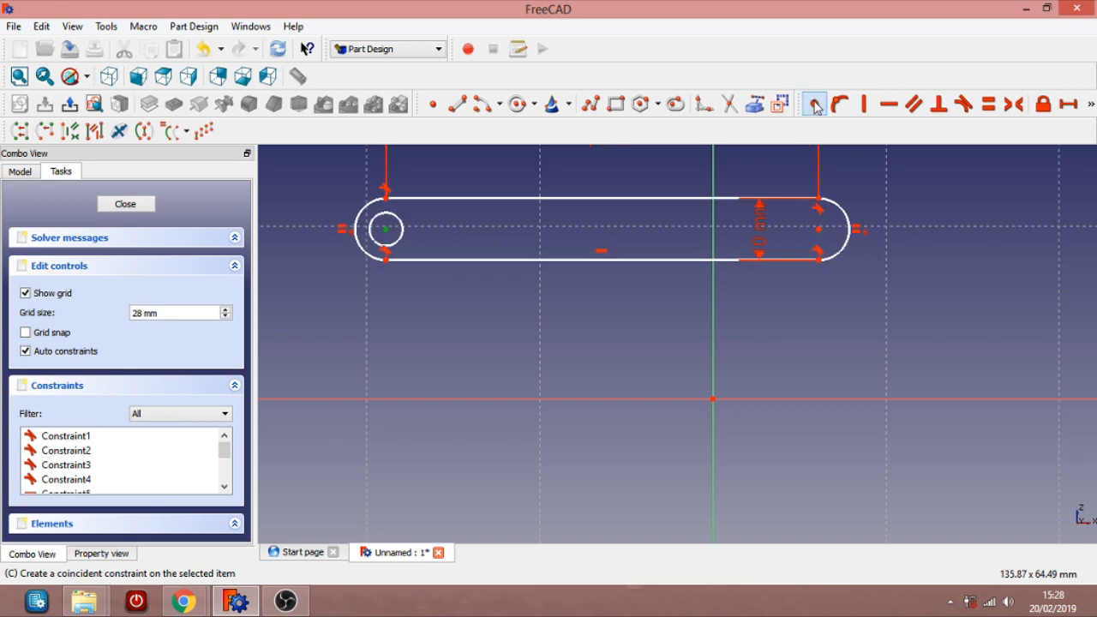
Constrain the radius of the circle at the slot's left end to 2 mm
click(402, 238)
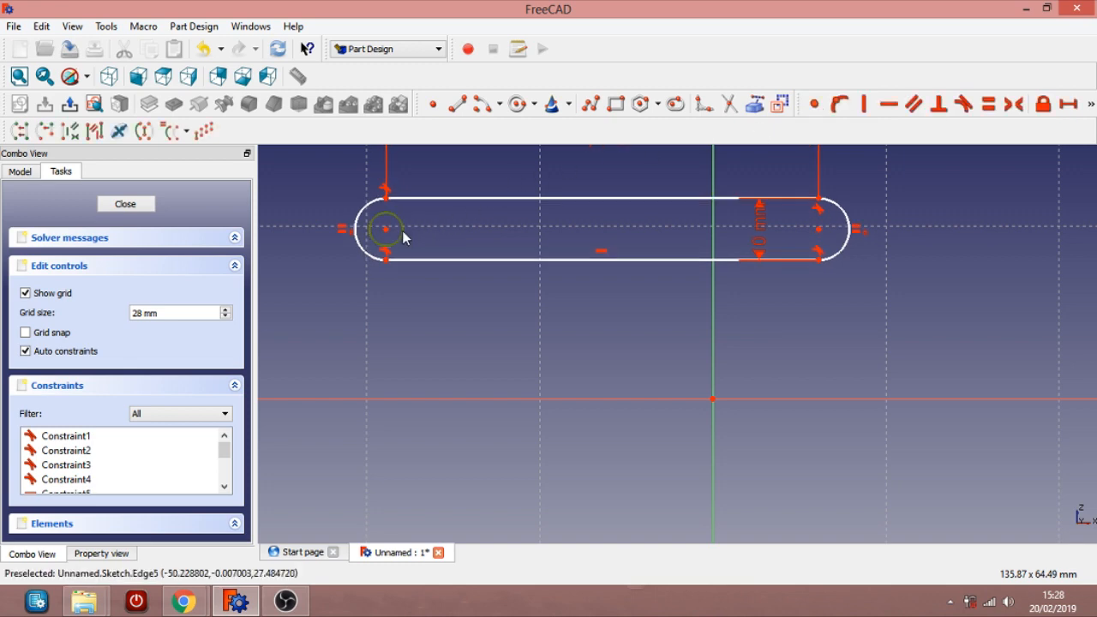
click(404, 237)
click(404, 229)
click(1089, 105)
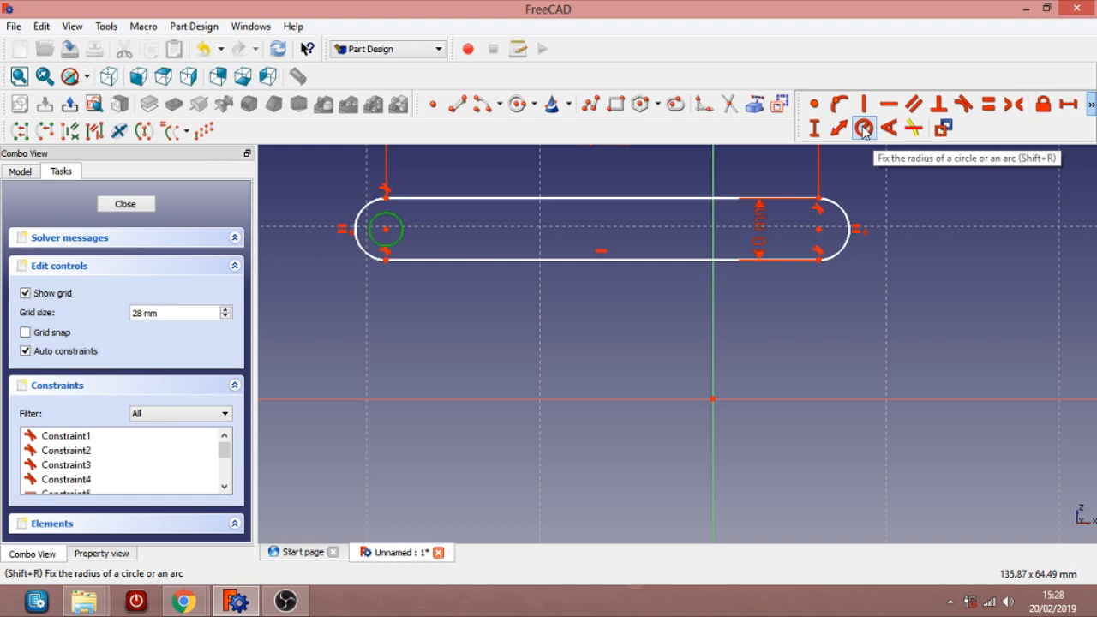
click(863, 129)
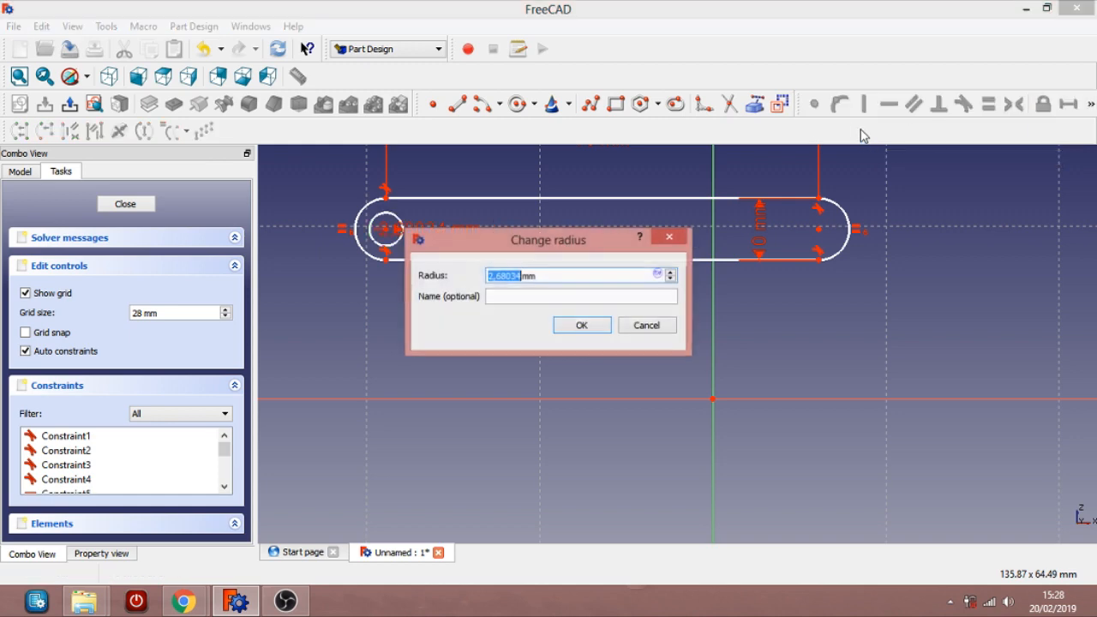
text(2)
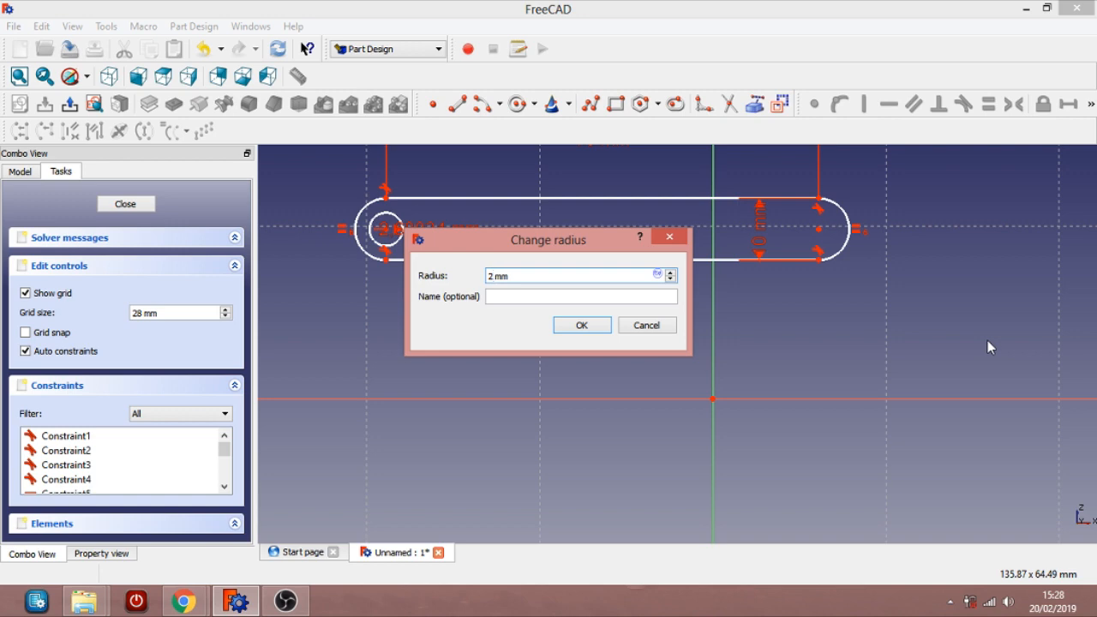
click(590, 324)
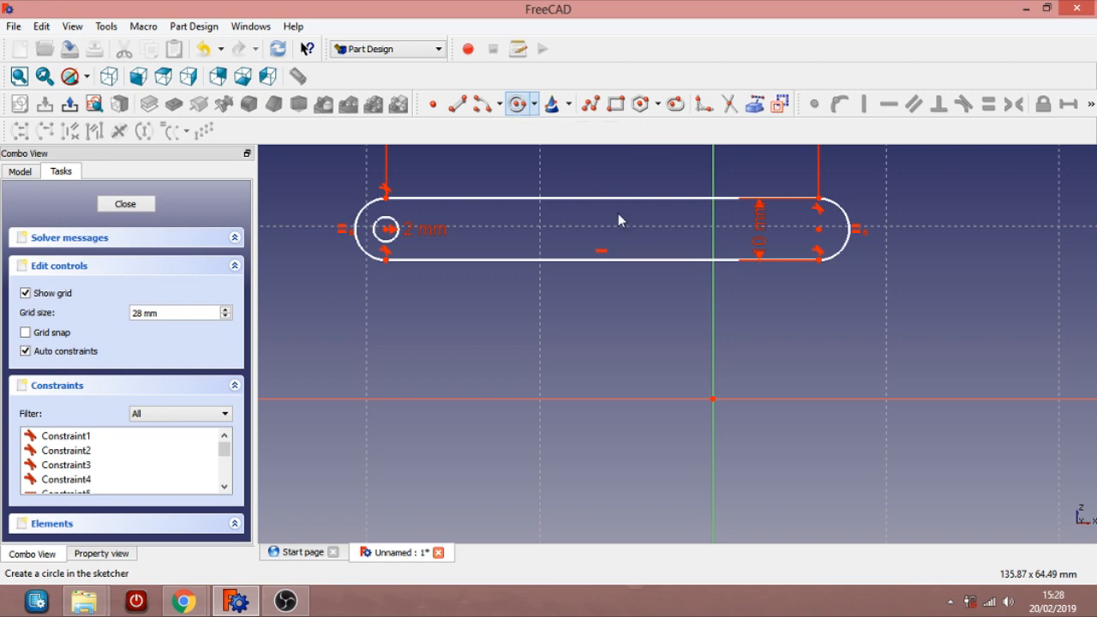
Draw a second circle of about 2.4 mm radius inside the slot and make its centre coincident with the right end arc's centre
click(517, 104)
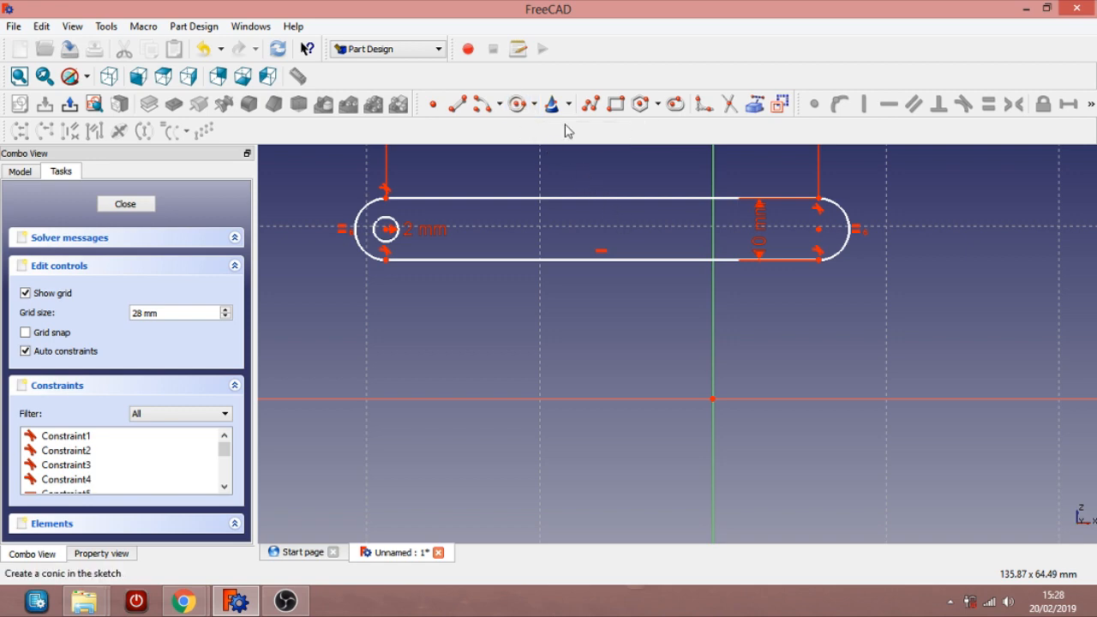
click(693, 232)
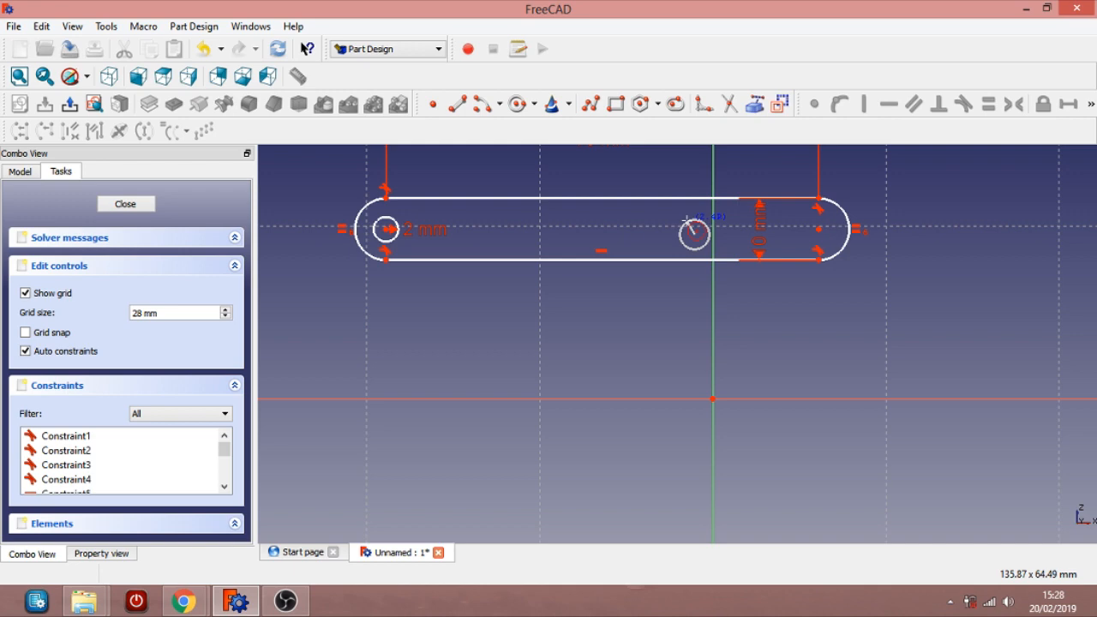
click(686, 221)
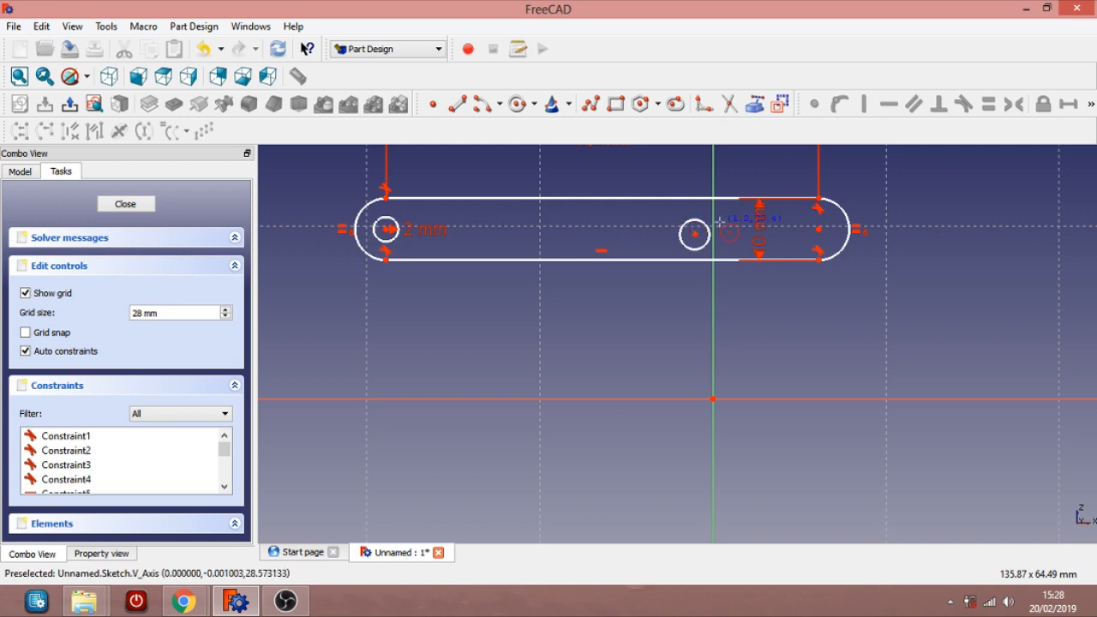
right_click(719, 221)
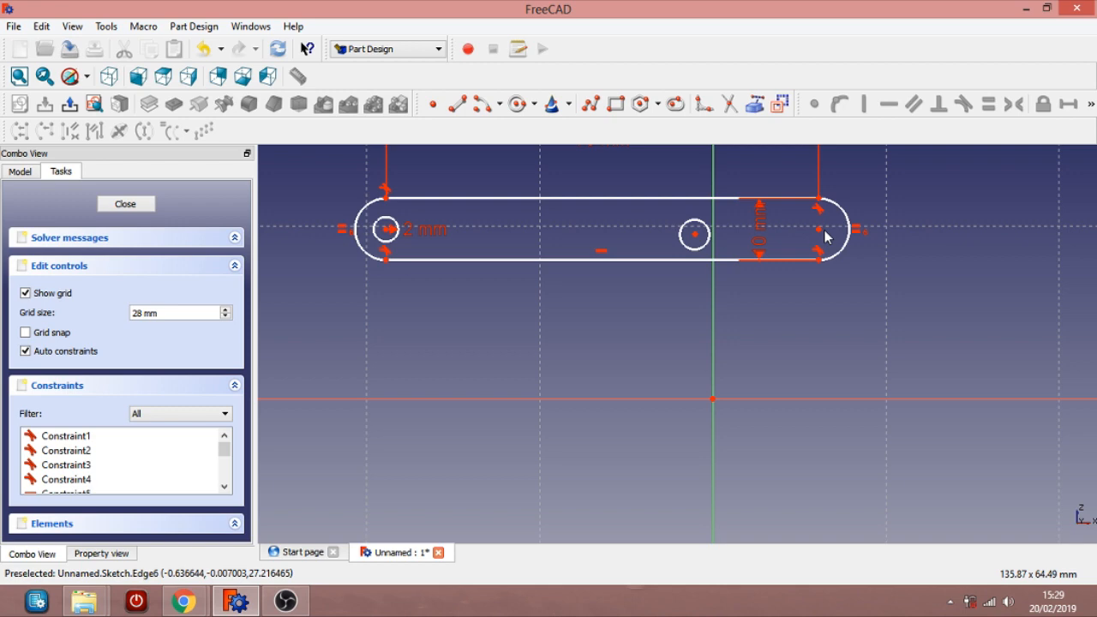
click(694, 234)
click(819, 229)
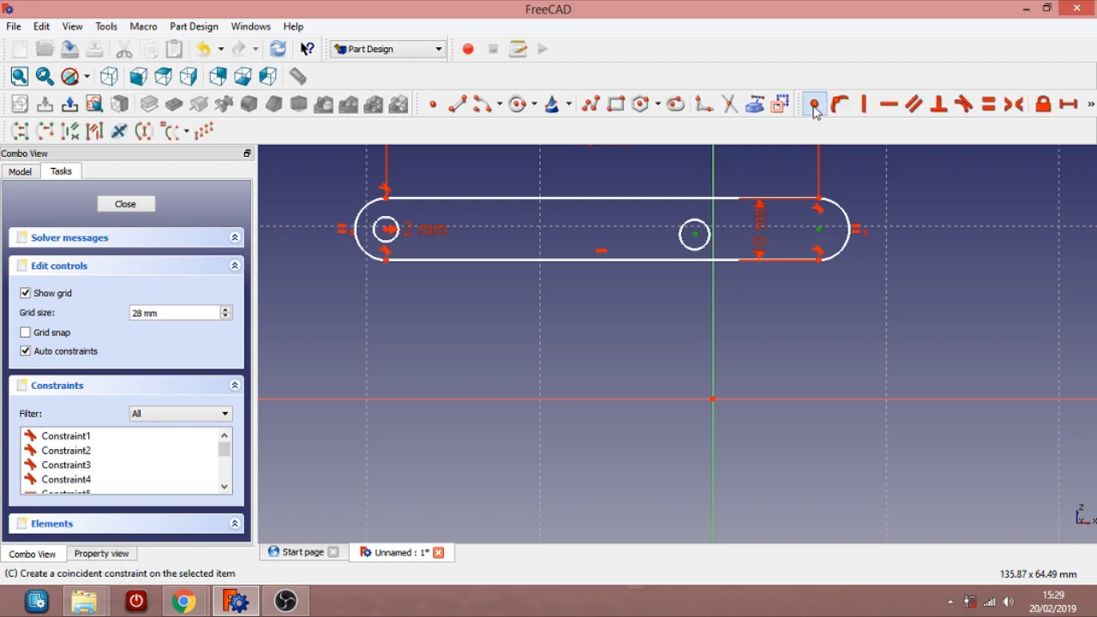
click(814, 106)
Constrain the radius of the circle at the slot's right end to 2 mm
scroll(830, 267, down, 3)
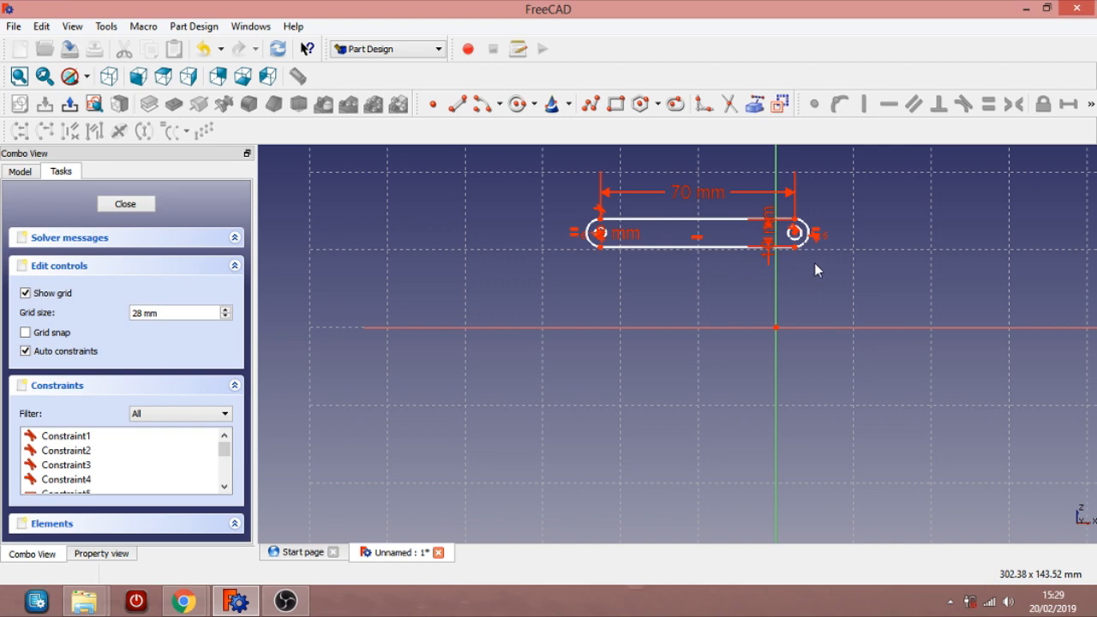
scroll(807, 236, up, 2)
click(799, 238)
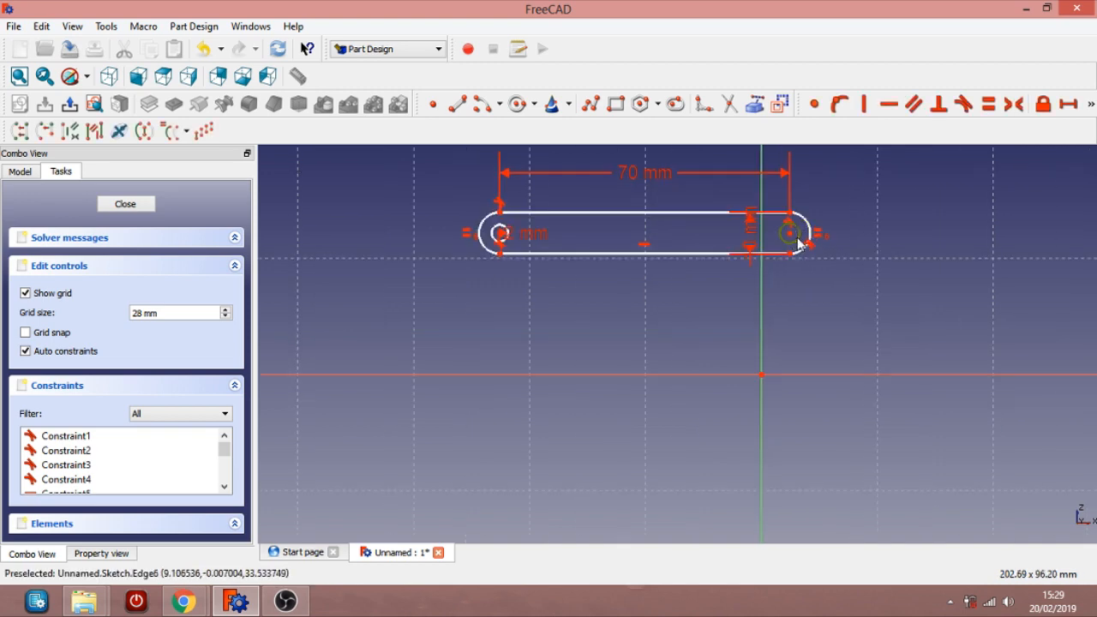
click(1089, 104)
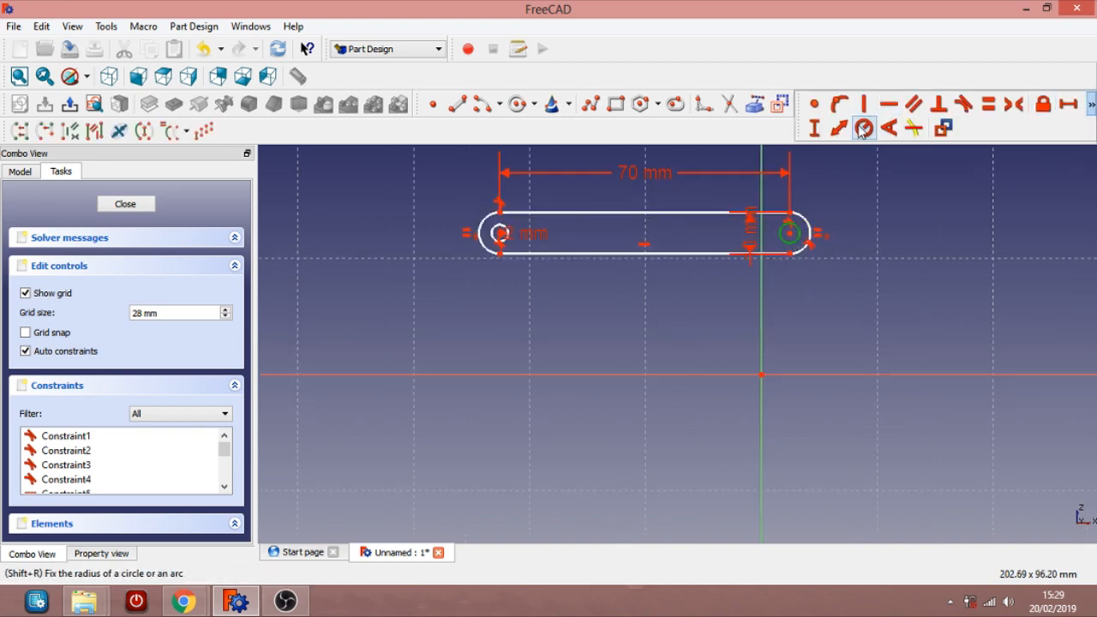
click(862, 128)
text(2)
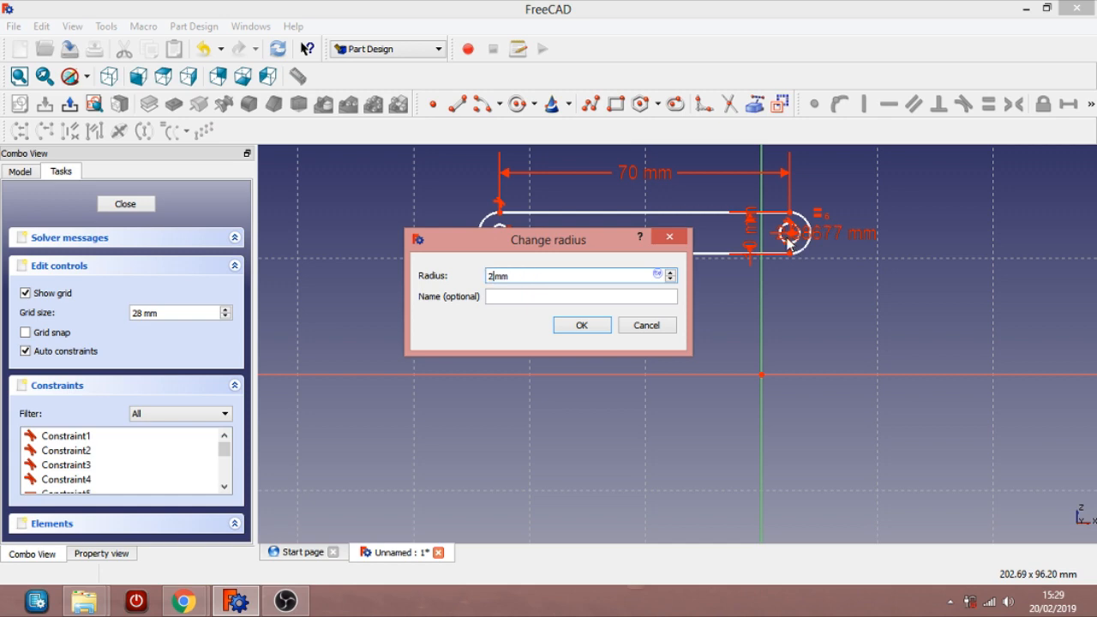
click(583, 324)
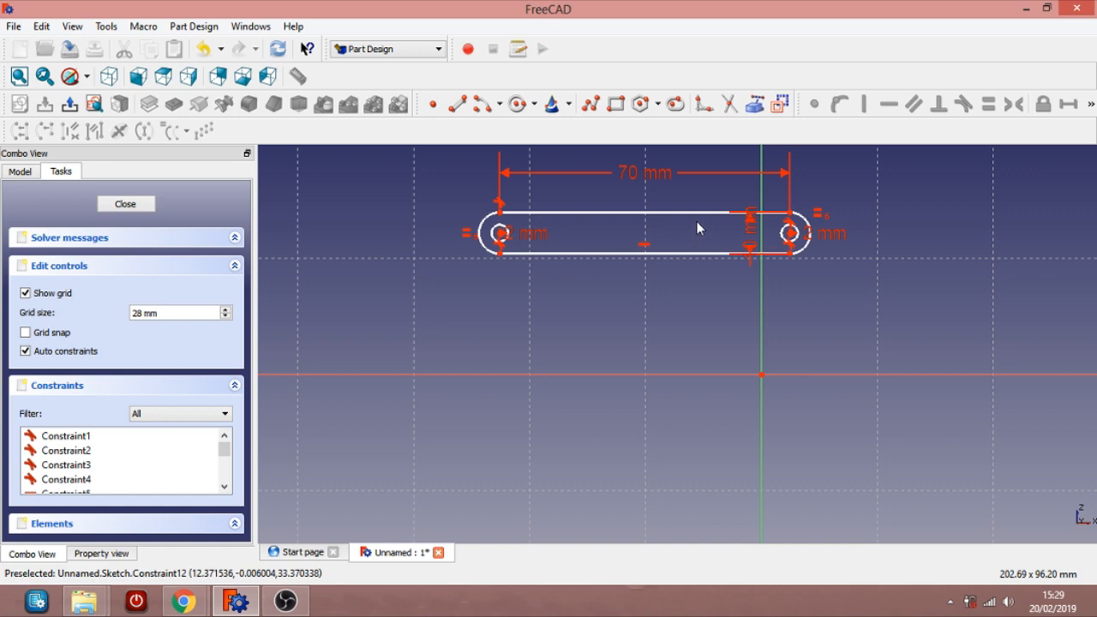
Shift the slot towards the vertical axis and constrain its upper edge's two end points symmetric about that axis
drag(705, 221, 803, 221)
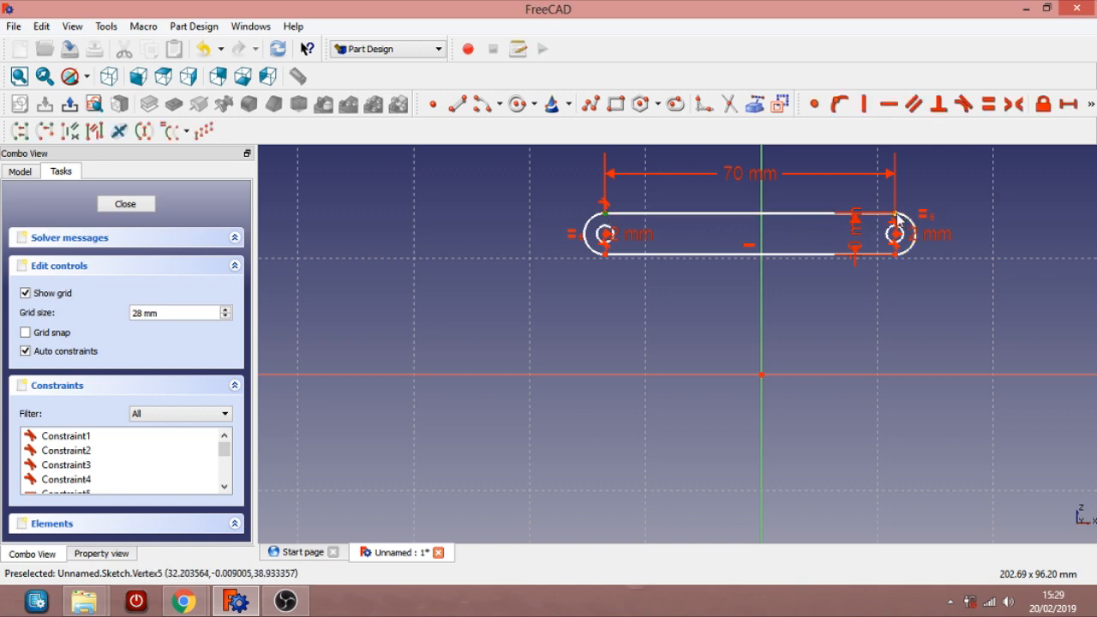
scroll(897, 219, up, 3)
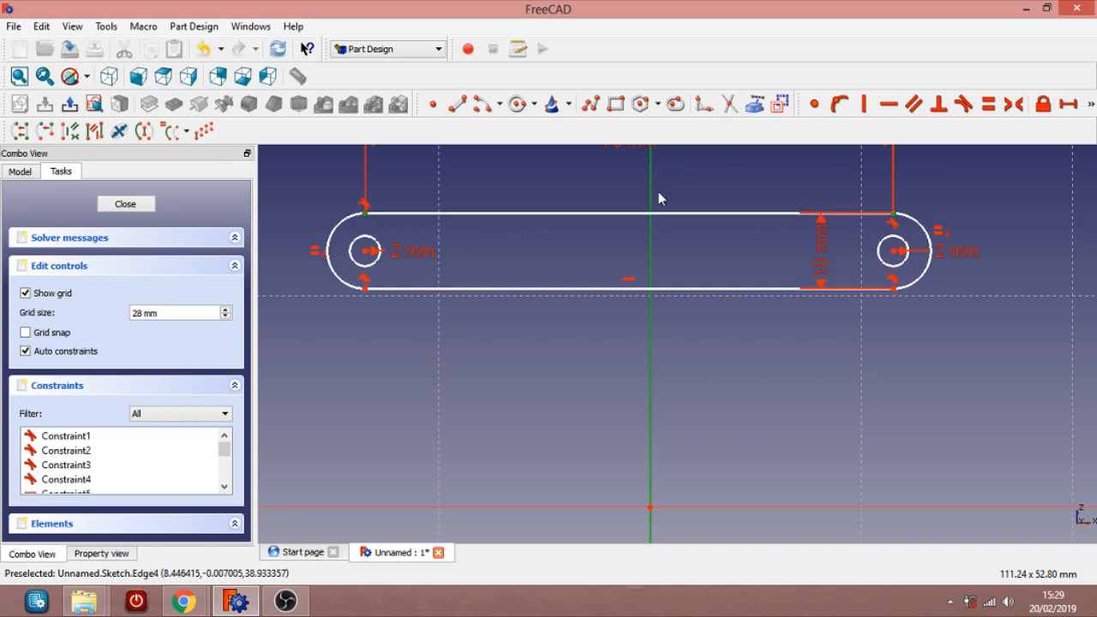
click(990, 103)
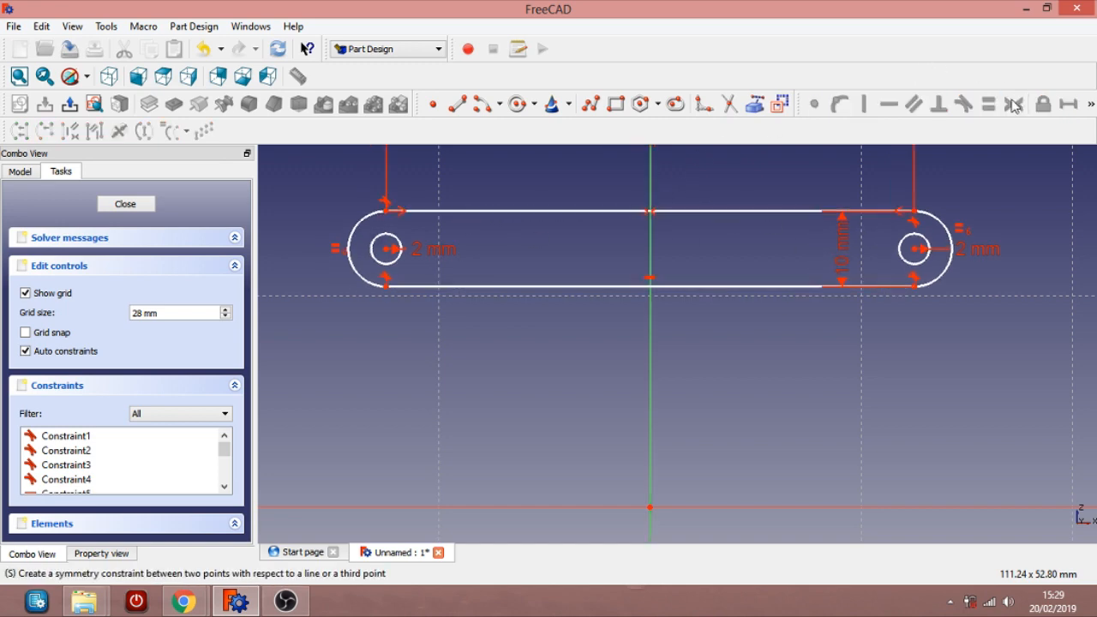
Move the slot down along the vertical axis until its circle centres lie roughly on the horizontal axis
scroll(827, 274, down, 3)
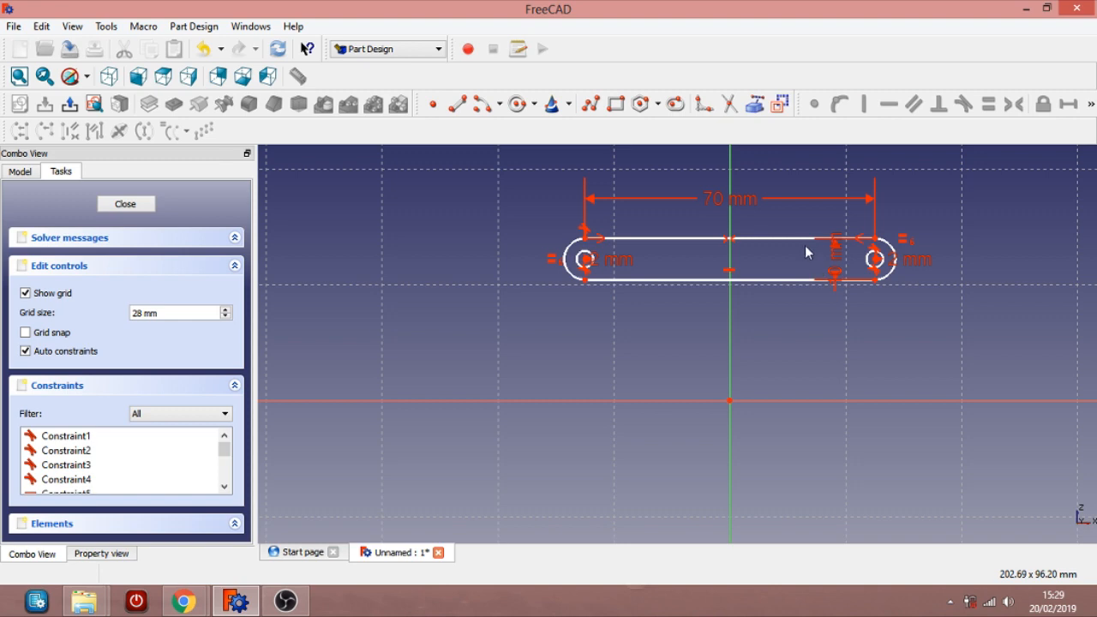
mouse_move(805, 239)
mouse_down()
mouse_move(807, 357)
mouse_move(796, 388)
mouse_up()
scroll(696, 404, up, 3)
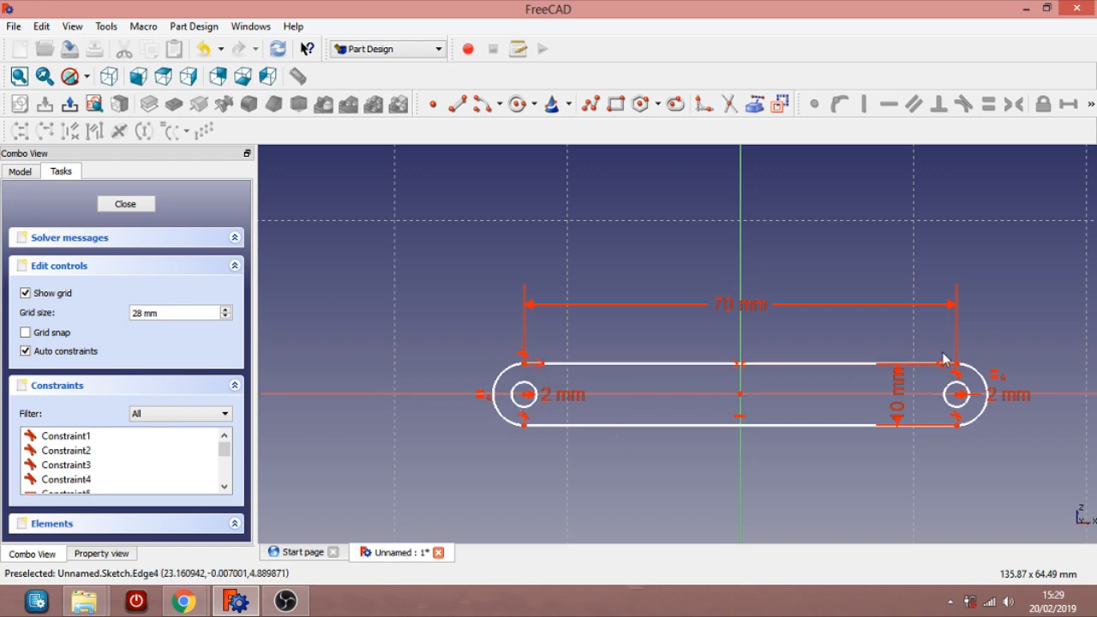
Constrain the two end points of the slot's right end arc symmetric about the horizontal axis
scroll(956, 369, up, 2)
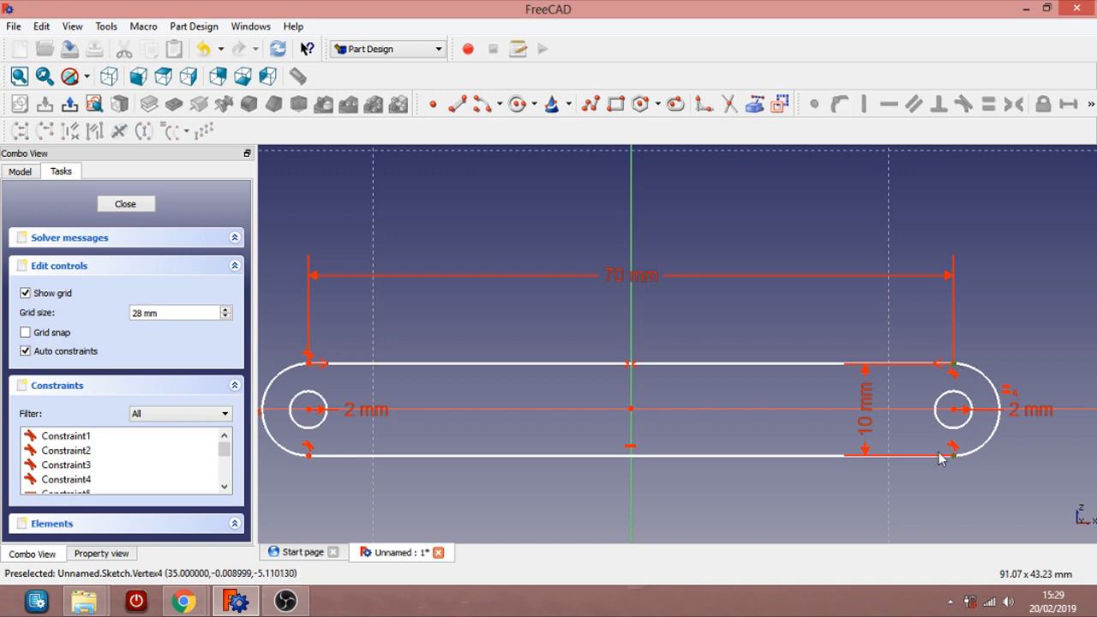
click(803, 409)
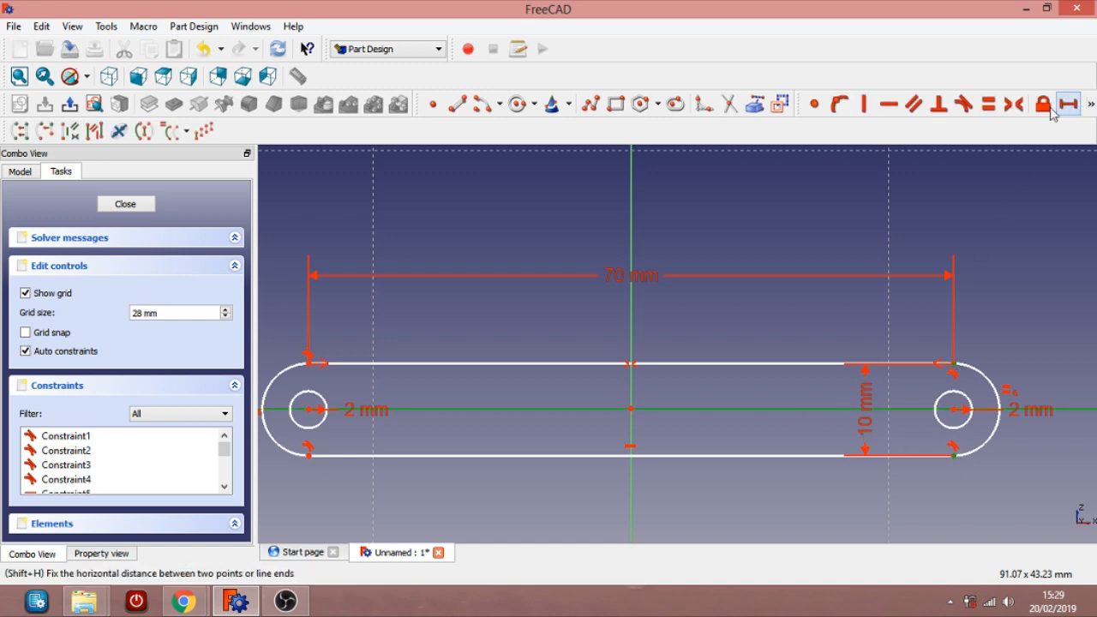
click(1014, 103)
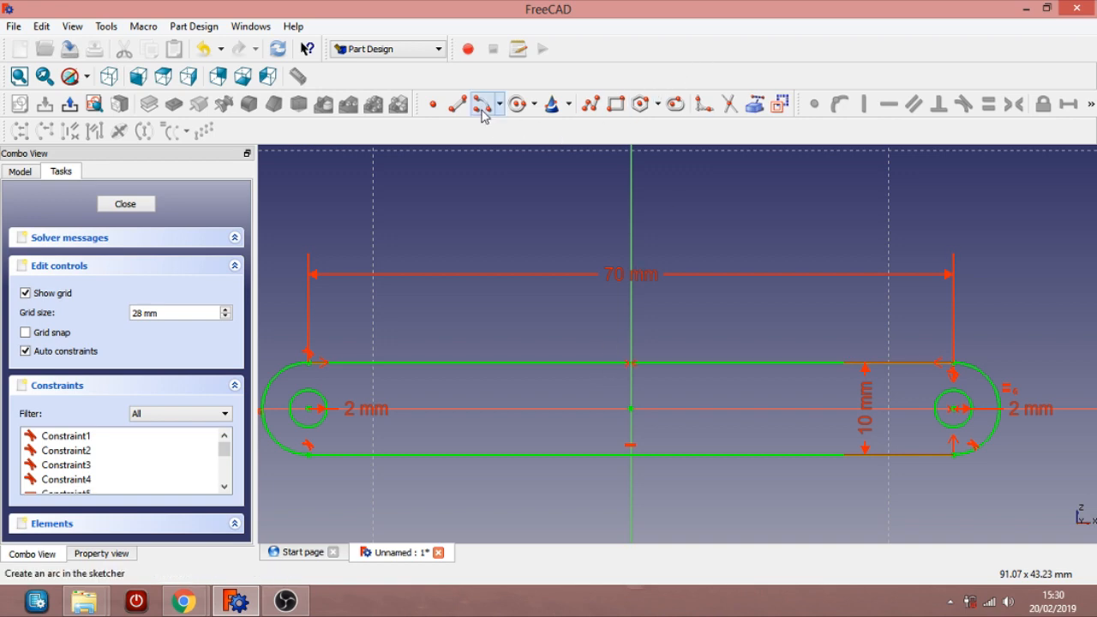
Draw a circle of about 2.6 mm radius near the slot's middle and make its centre coincident with the origin
click(516, 104)
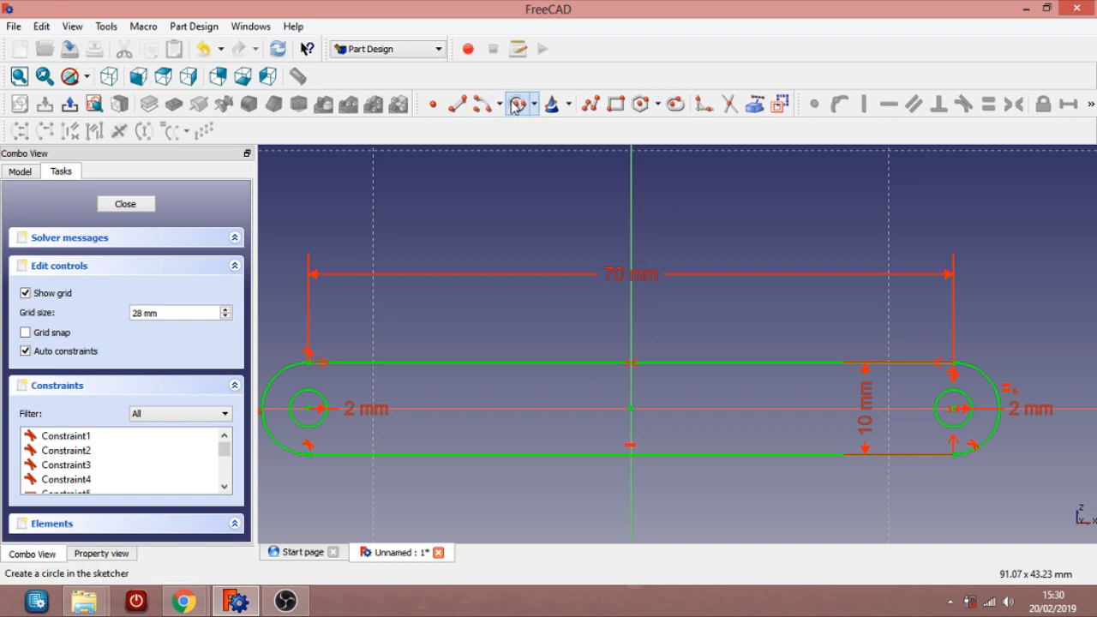
click(605, 417)
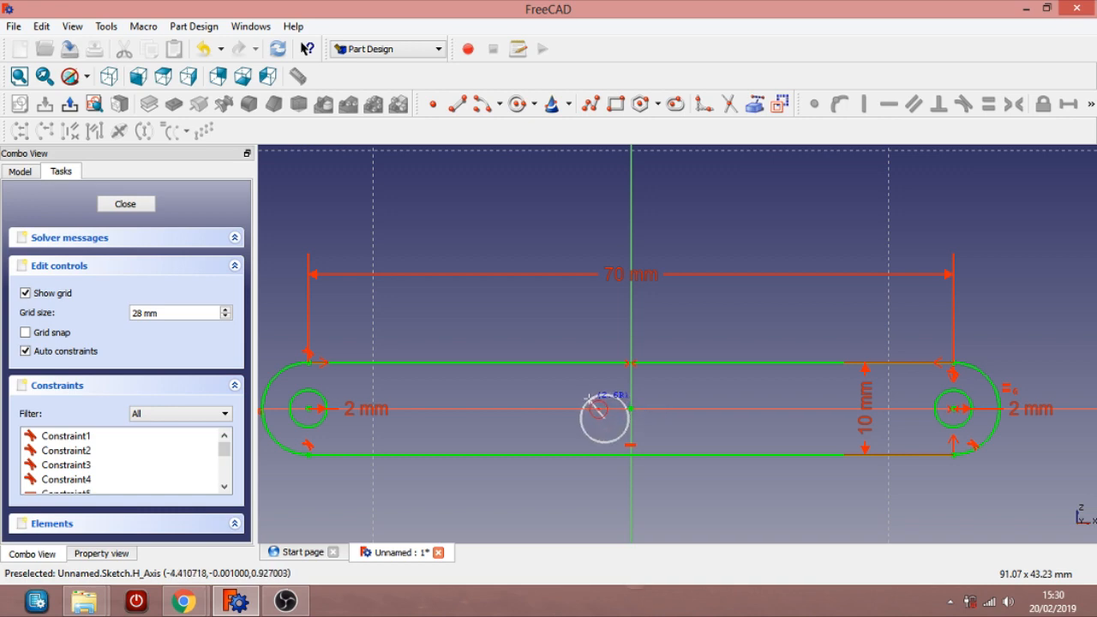
click(590, 396)
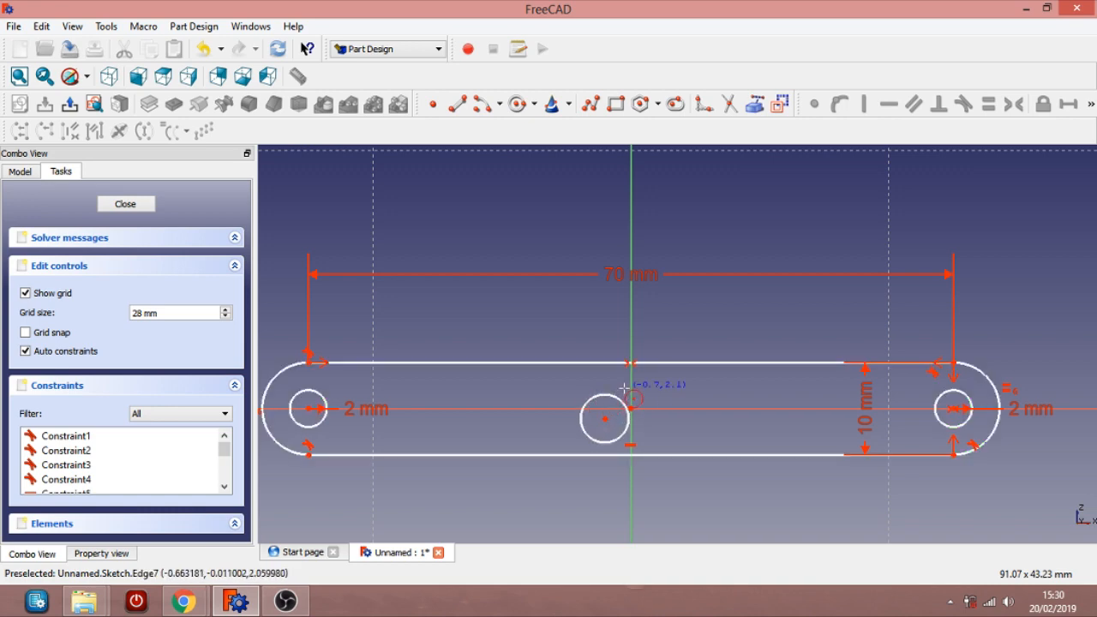
key(Escape)
click(604, 419)
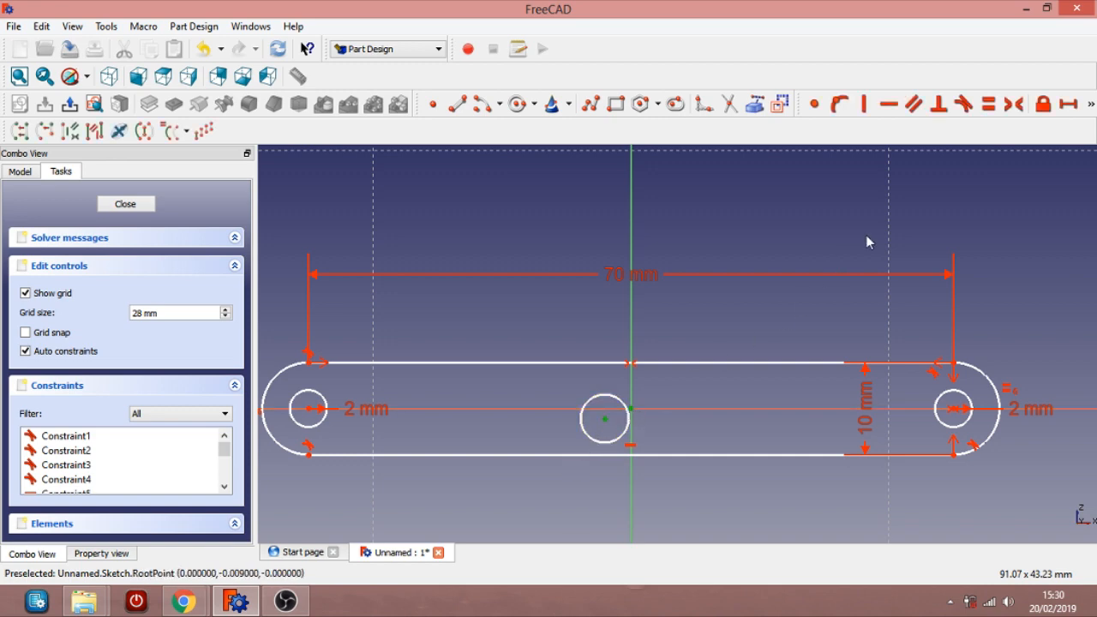
click(813, 105)
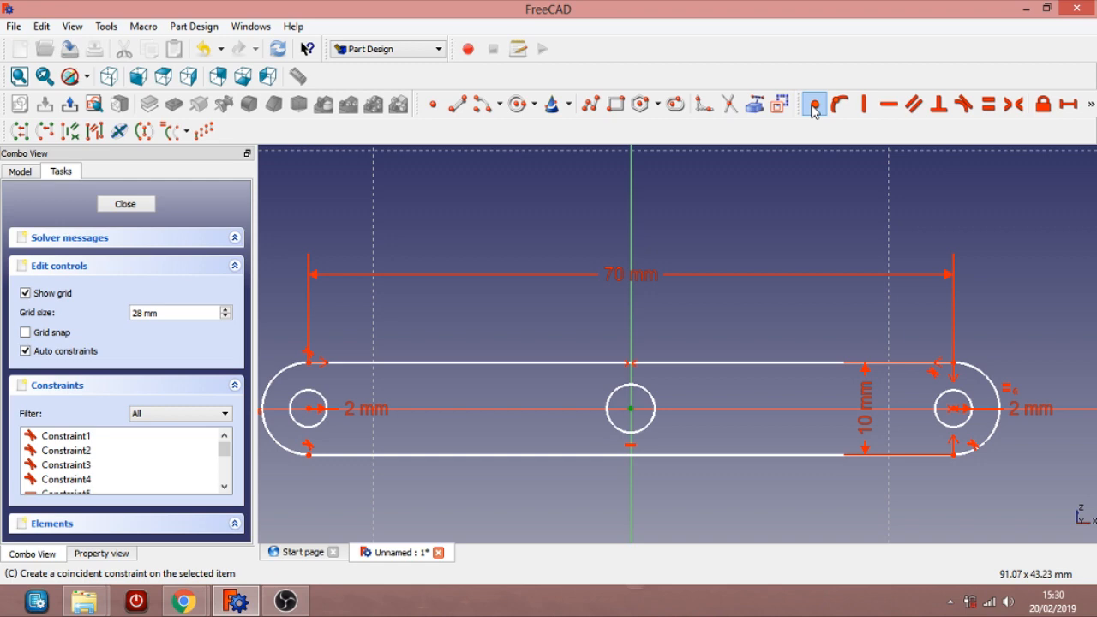
Constrain the radius of the circle at the slot's middle to 2 mm
click(649, 401)
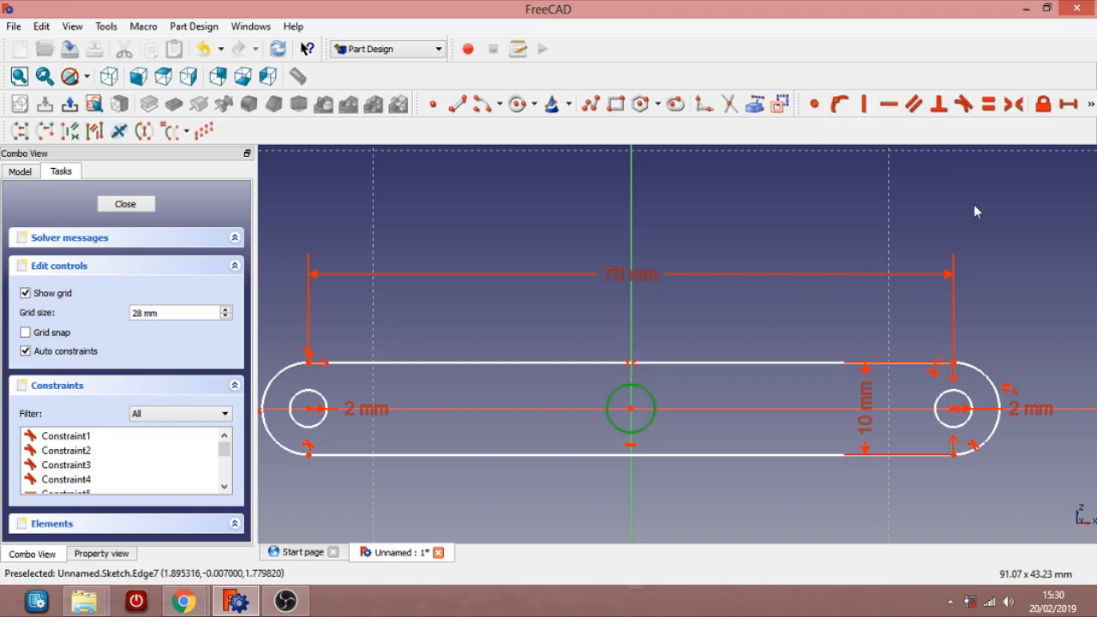
click(1090, 103)
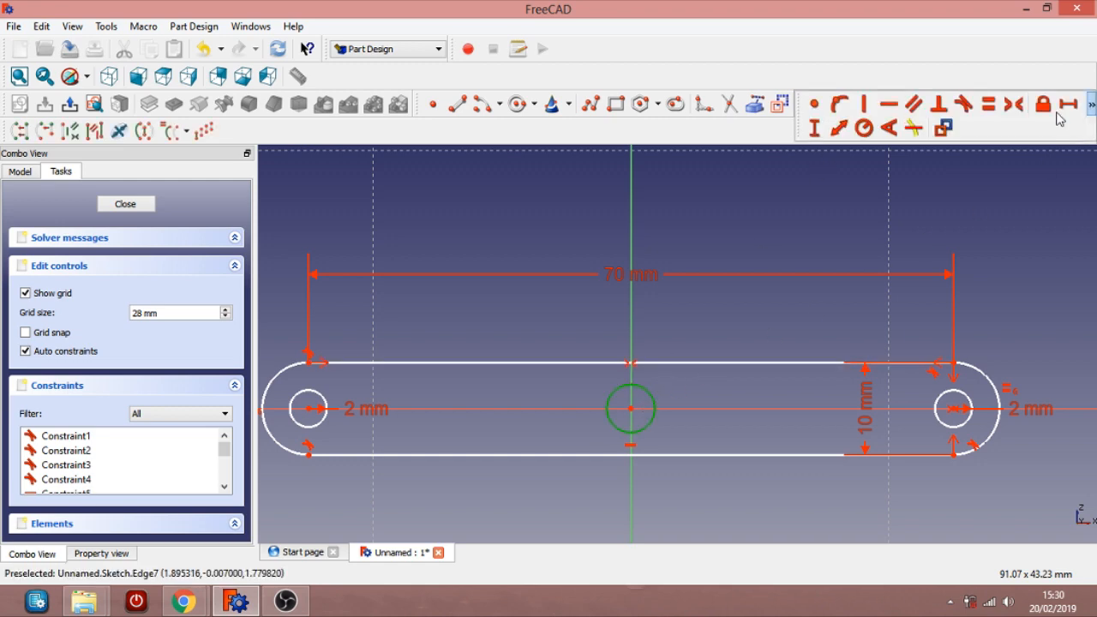
click(866, 129)
text(2)
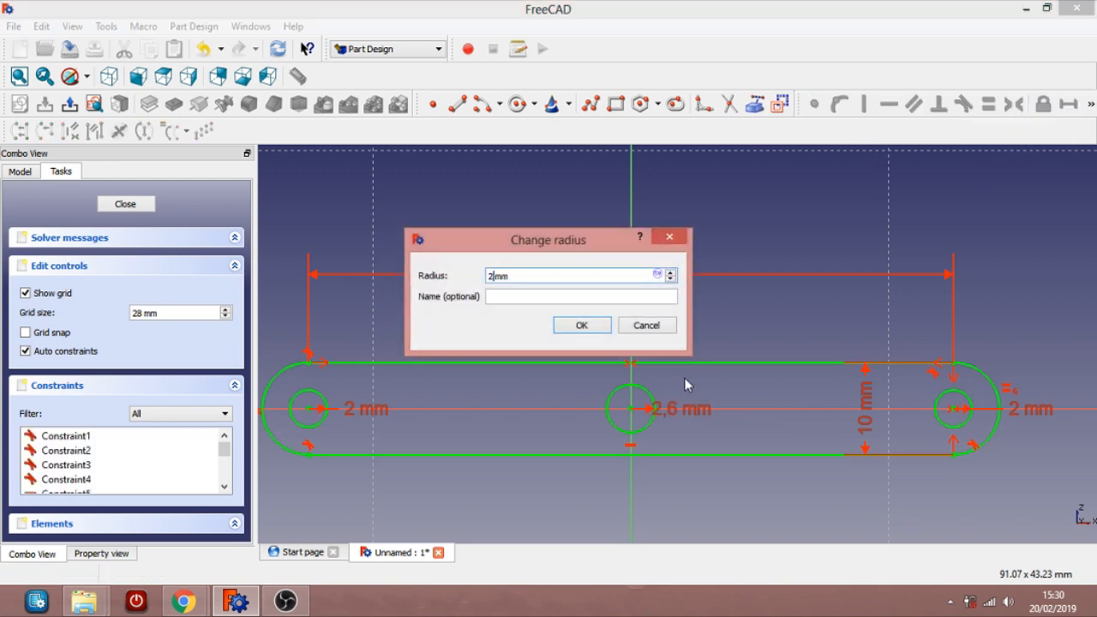
click(590, 329)
Close the slot sketch and pad it to a length of 4 mm
scroll(264, 247, down, 1)
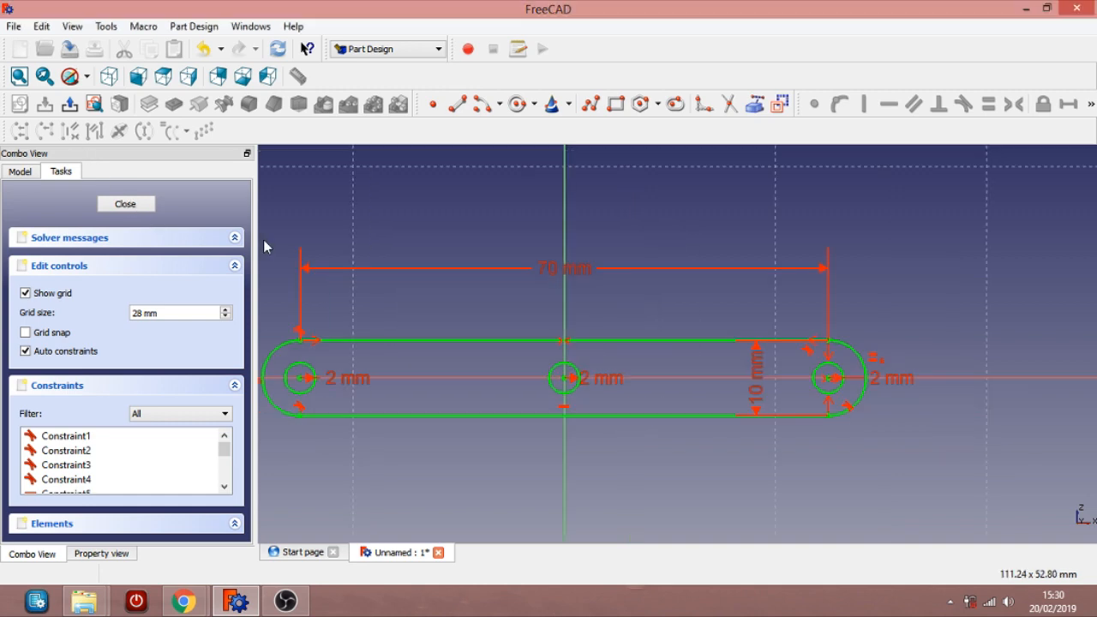
scroll(300, 255, down, 1)
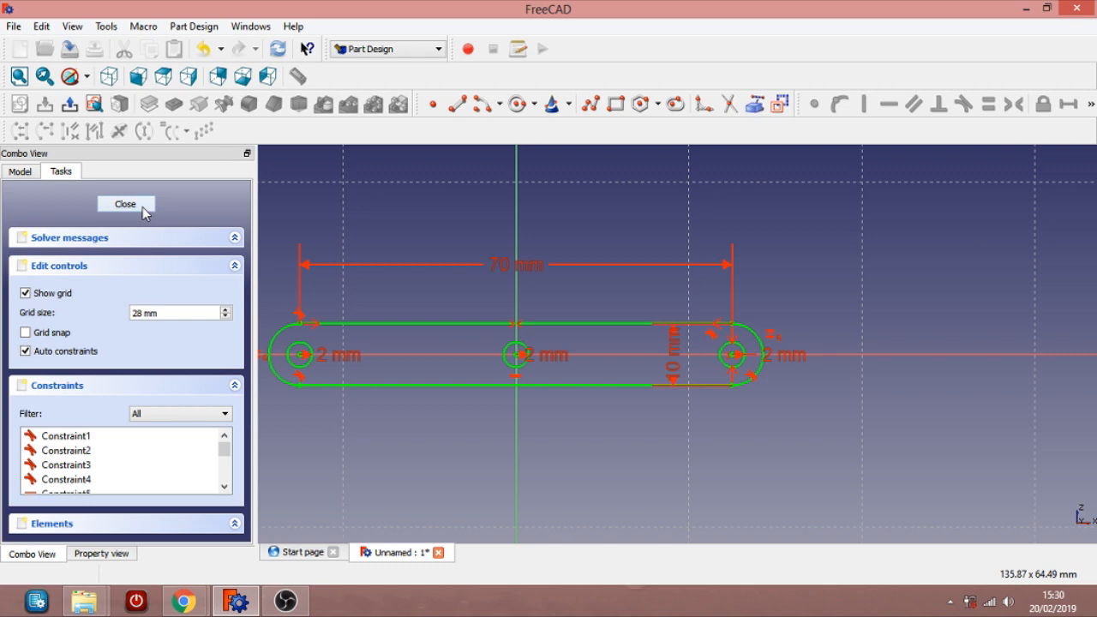
click(143, 206)
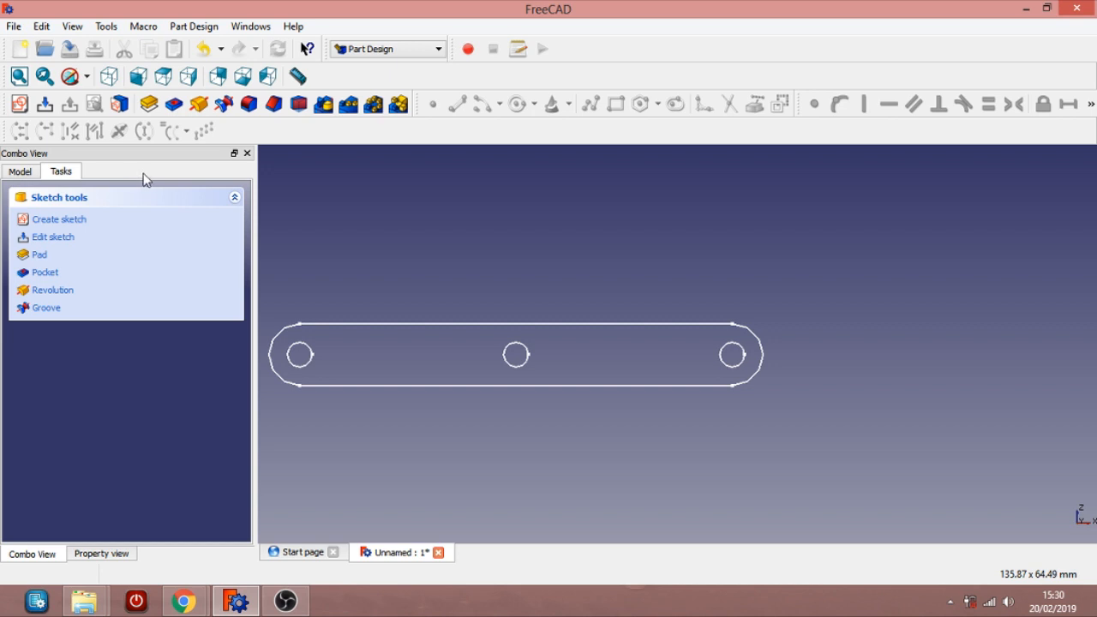
click(149, 104)
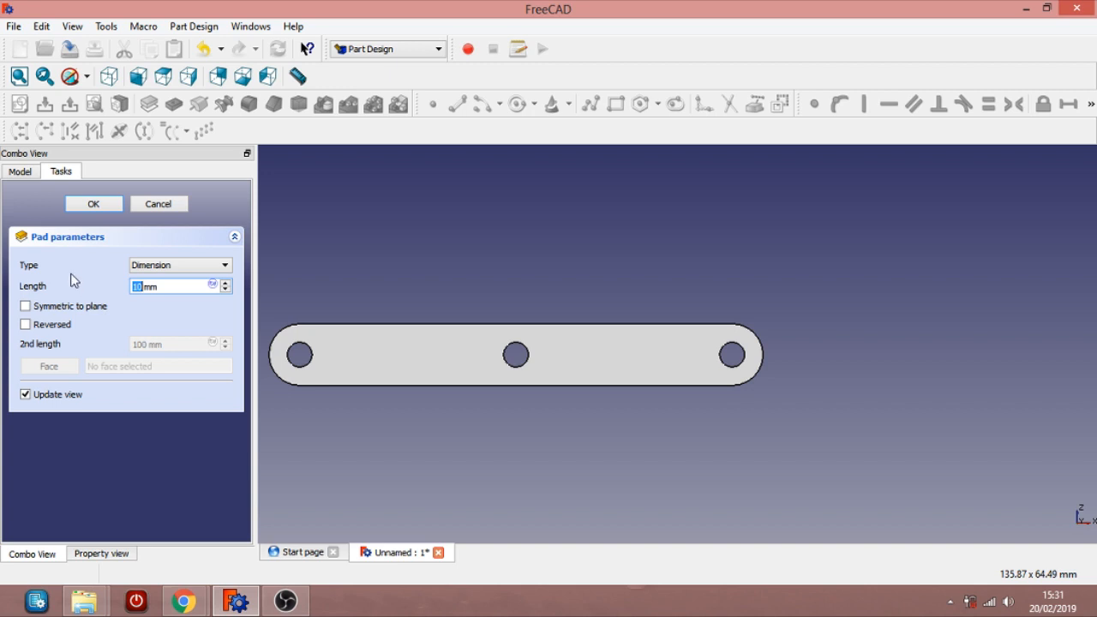
text(4)
click(111, 206)
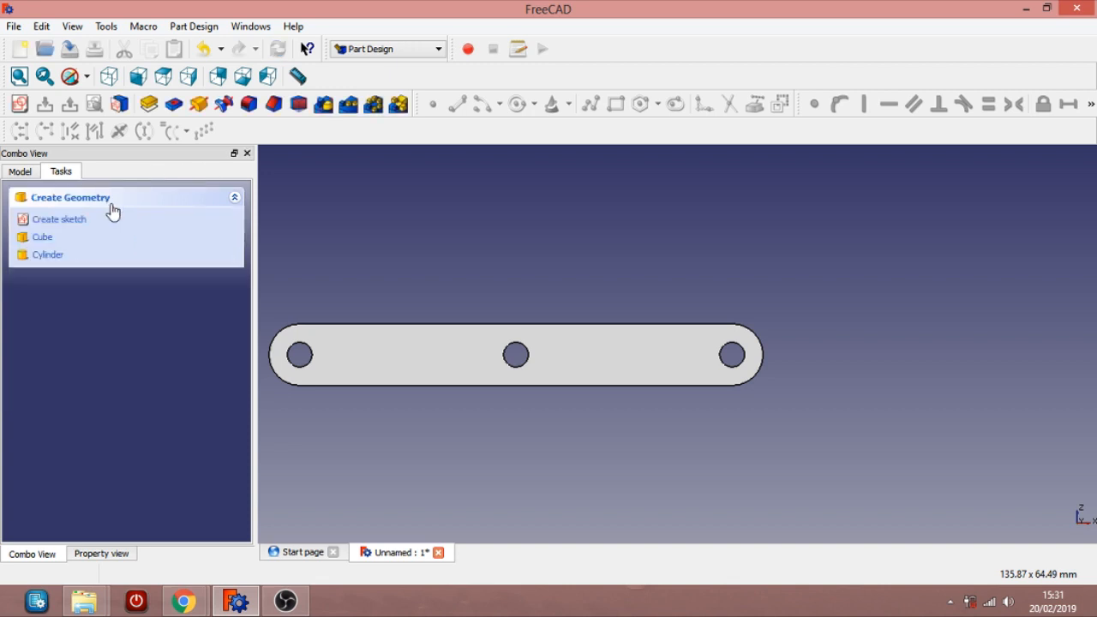
Examine the padded part in the top, right and axonometric views and from an orbited angle
click(163, 77)
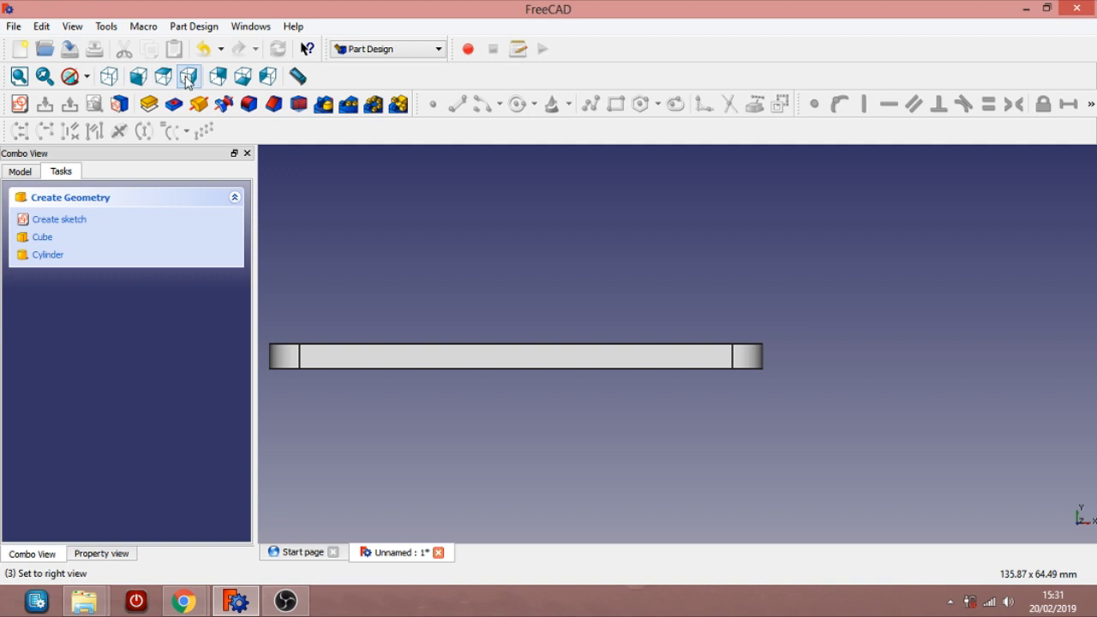
click(189, 78)
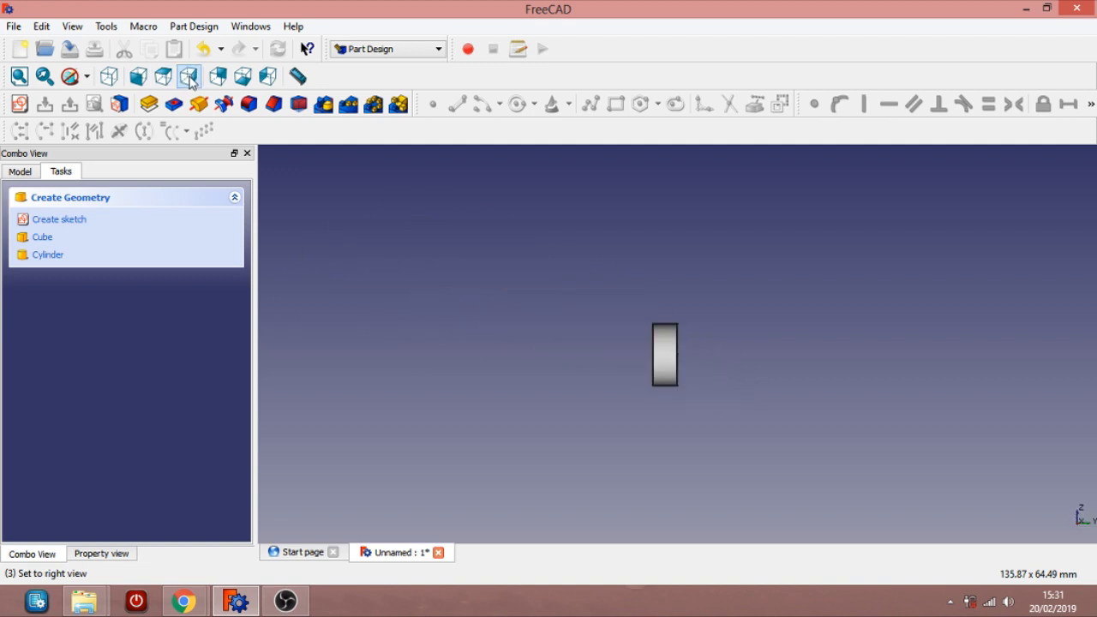
click(111, 77)
scroll(548, 248, down, 2)
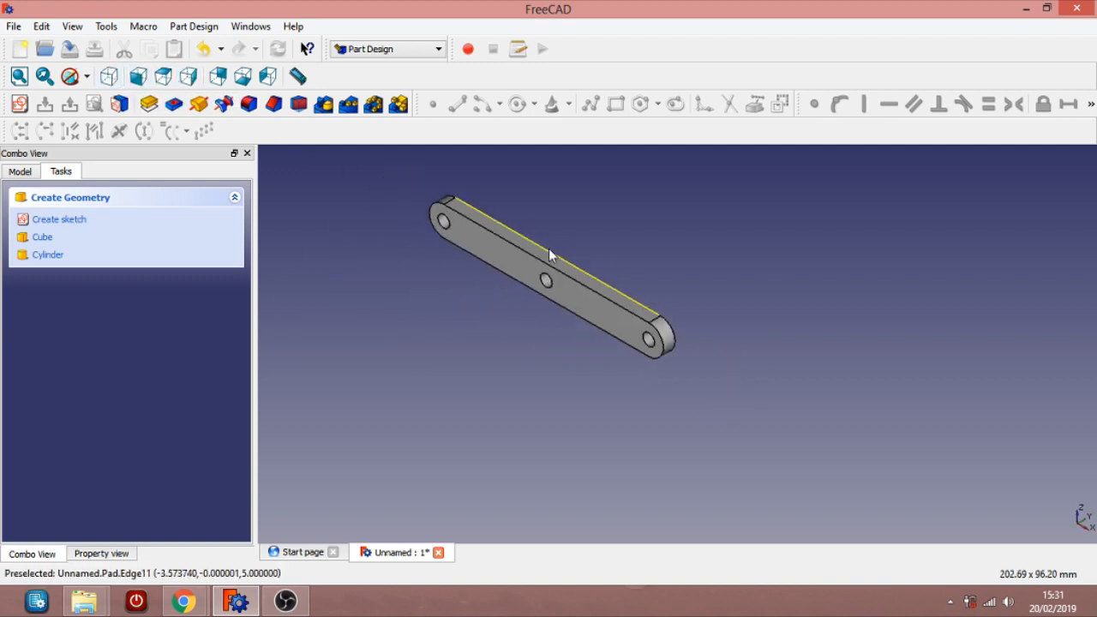
middle_drag(757, 286, 596, 318)
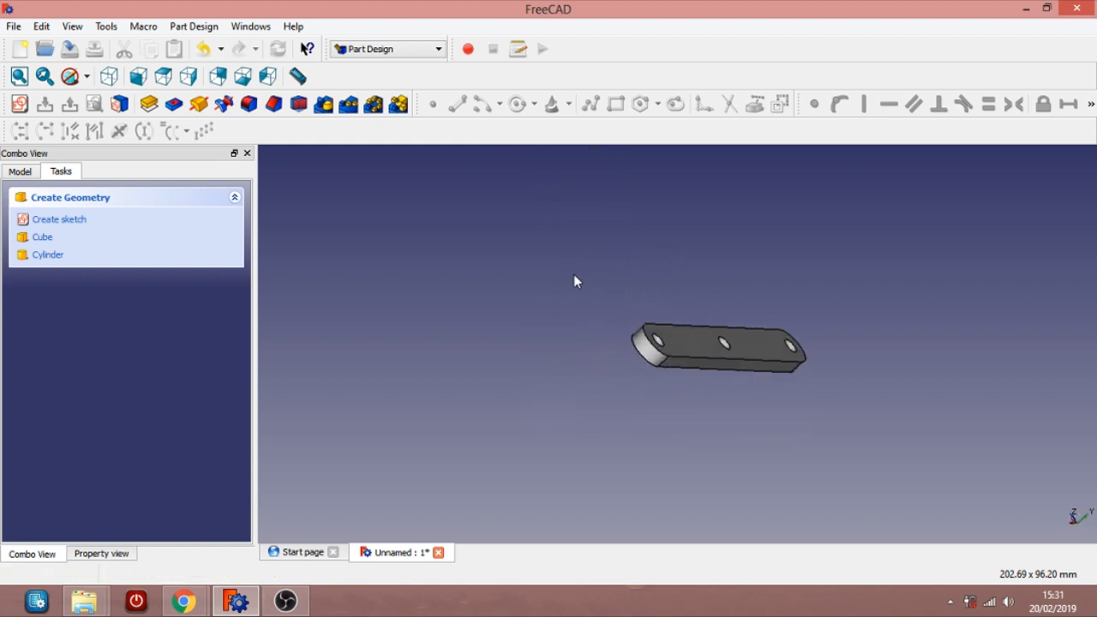
Select the whole Pad object in the model tree instead of only one of its faces
click(699, 342)
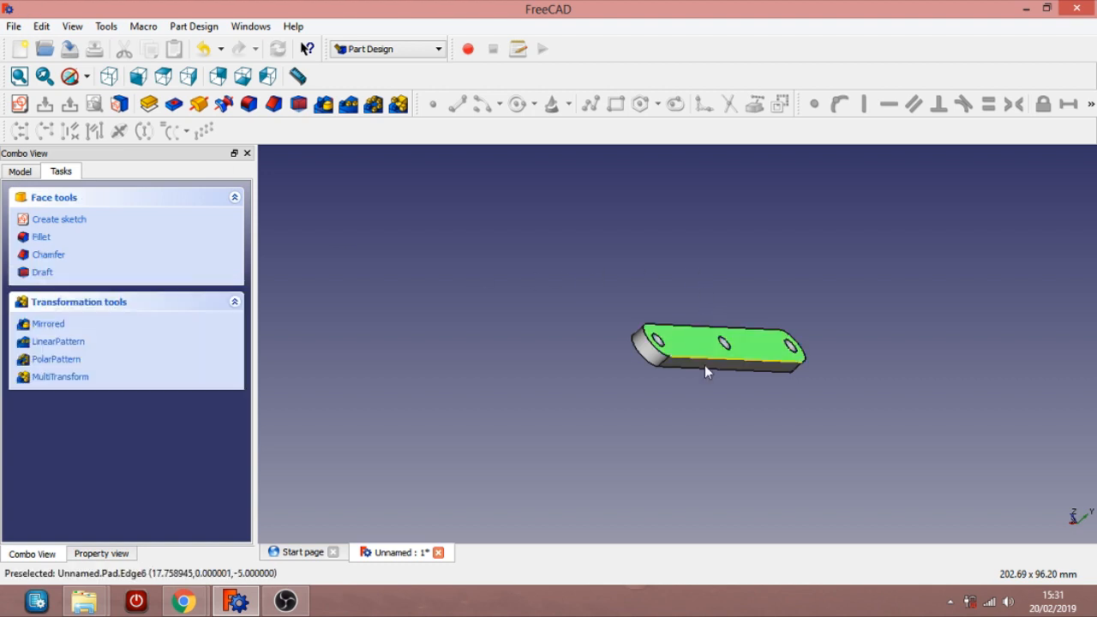
click(15, 173)
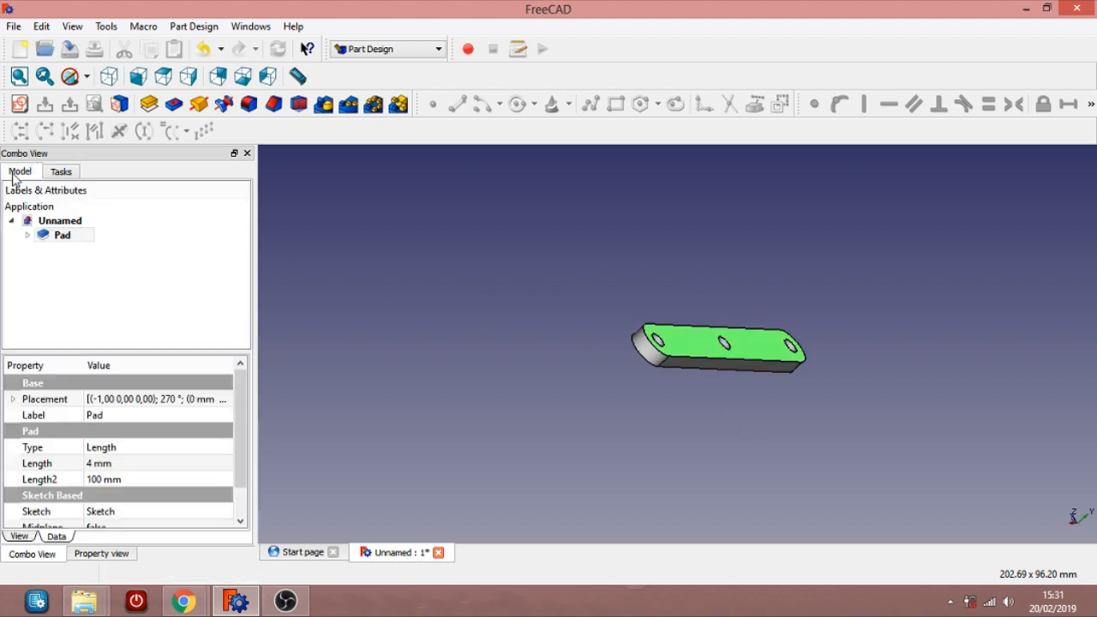
click(68, 237)
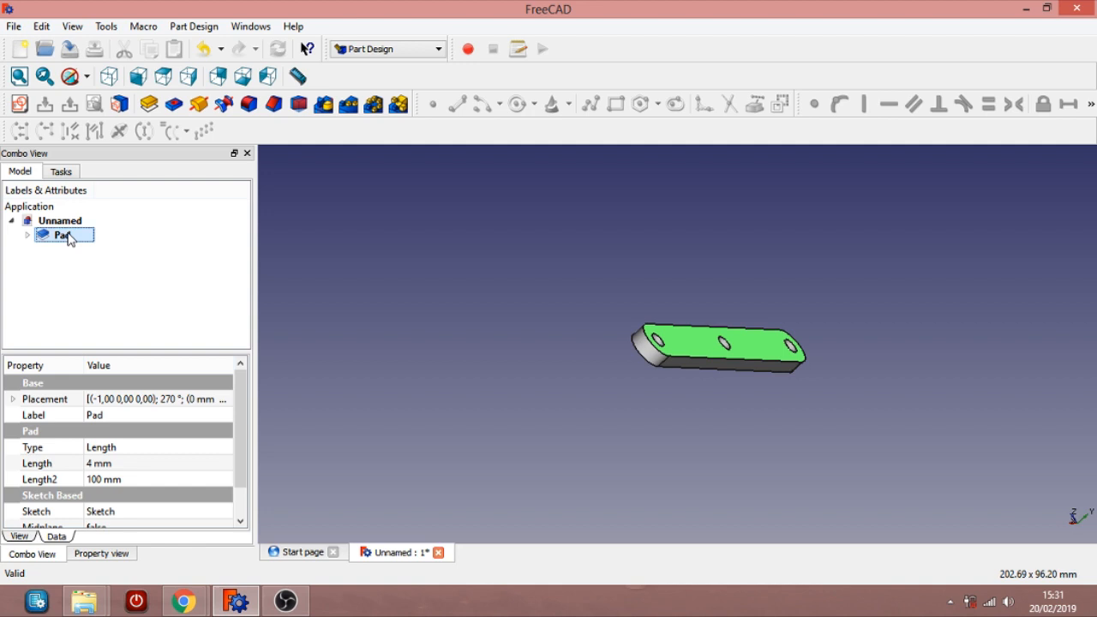
click(355, 283)
click(62, 235)
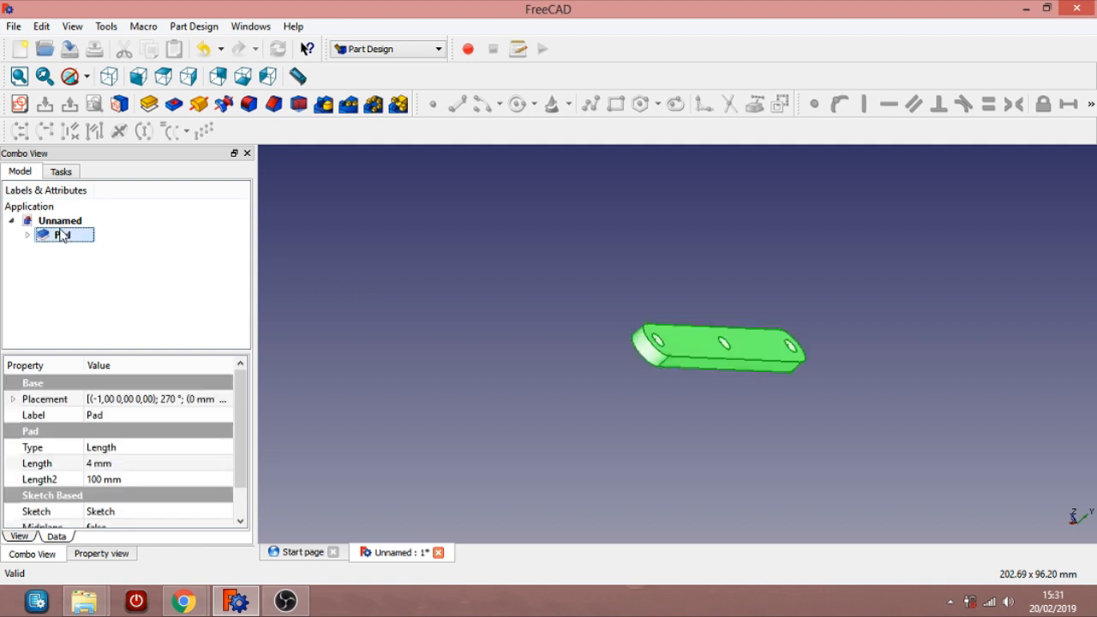
Try to export the selected Pad as STL Mesh with the file name vvdvs, and cancel the export
click(14, 26)
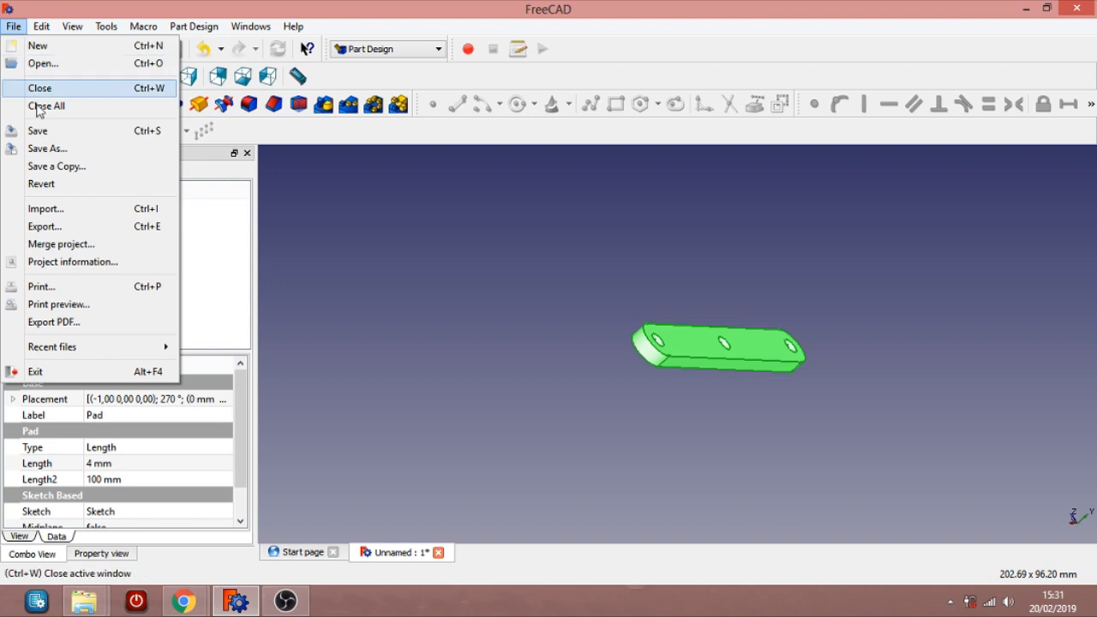
click(76, 226)
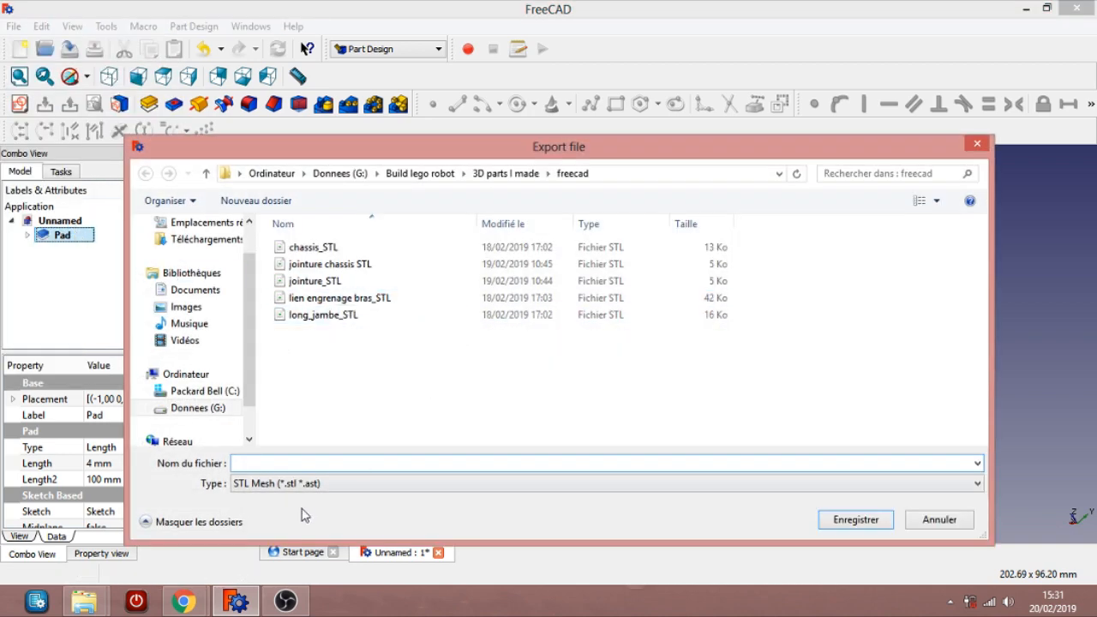
click(283, 485)
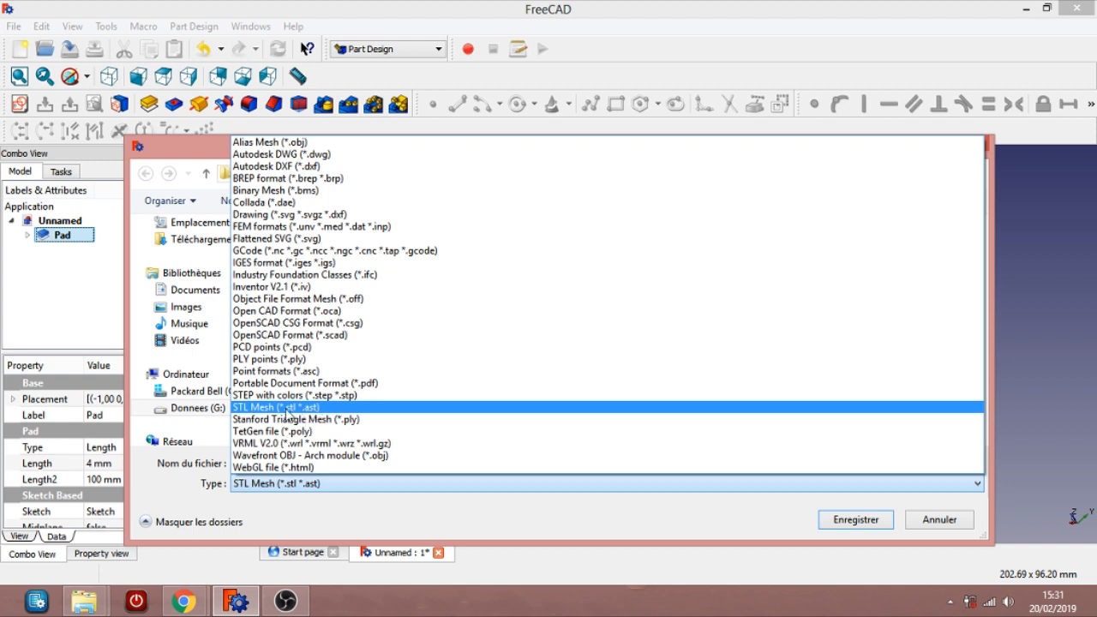
click(172, 149)
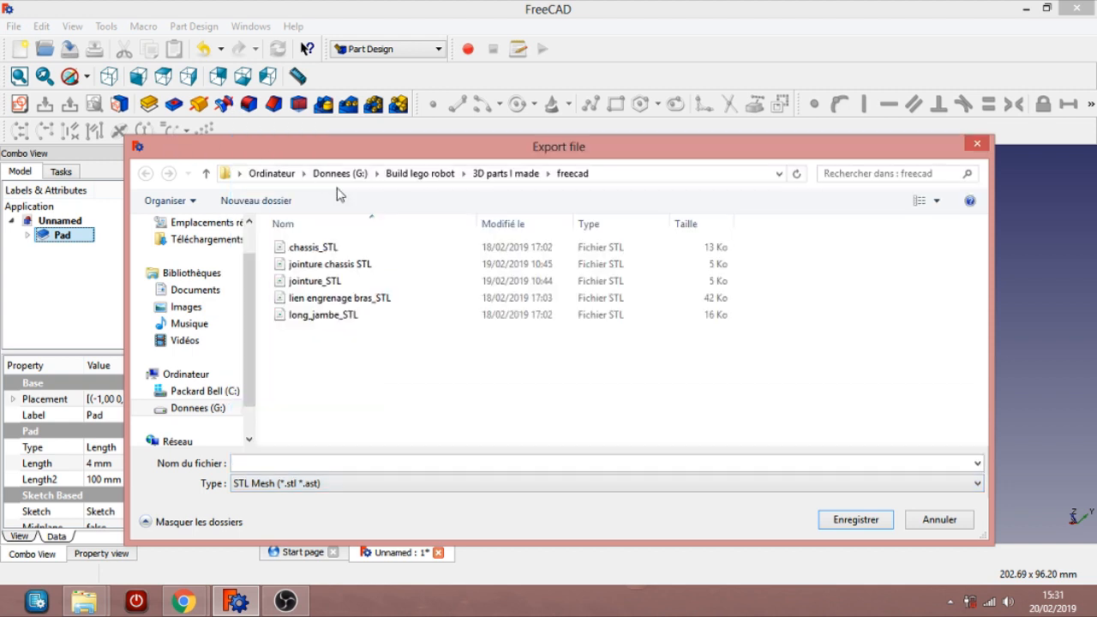
text(vdvs)
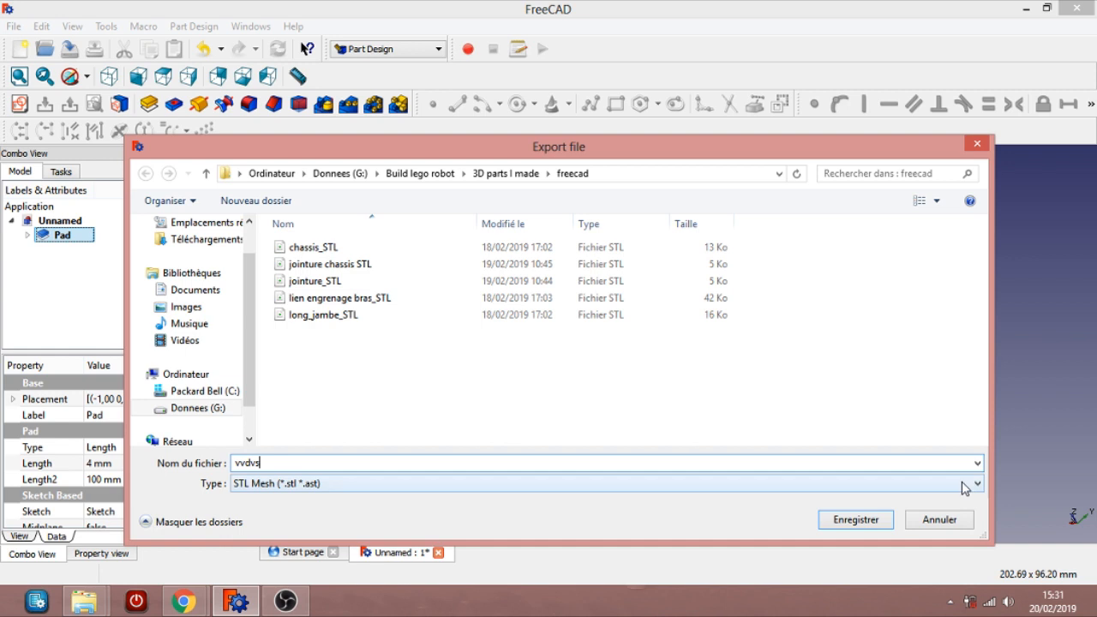
key(BackSpace)
key(BackSpace)
key(BackSpace)
key(BackSpace)
key(BackSpace)
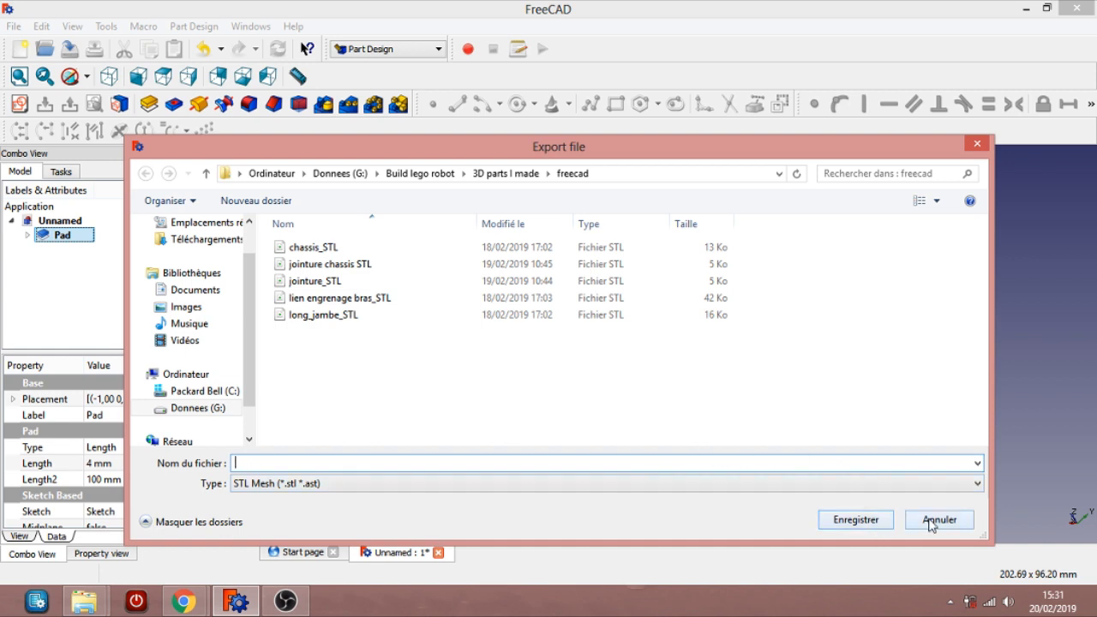
click(930, 520)
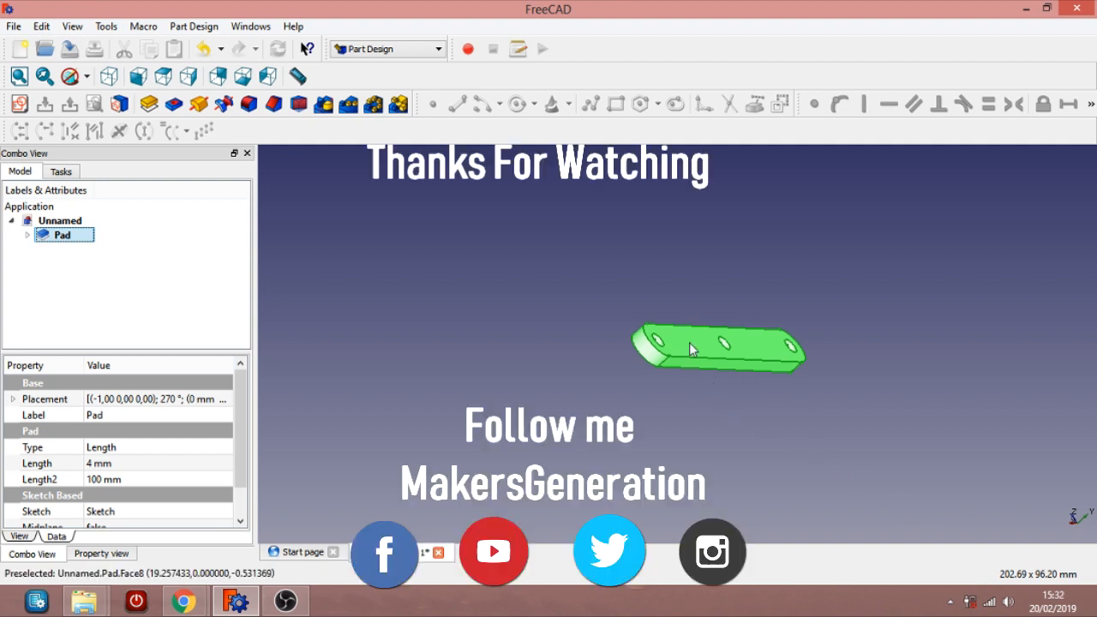